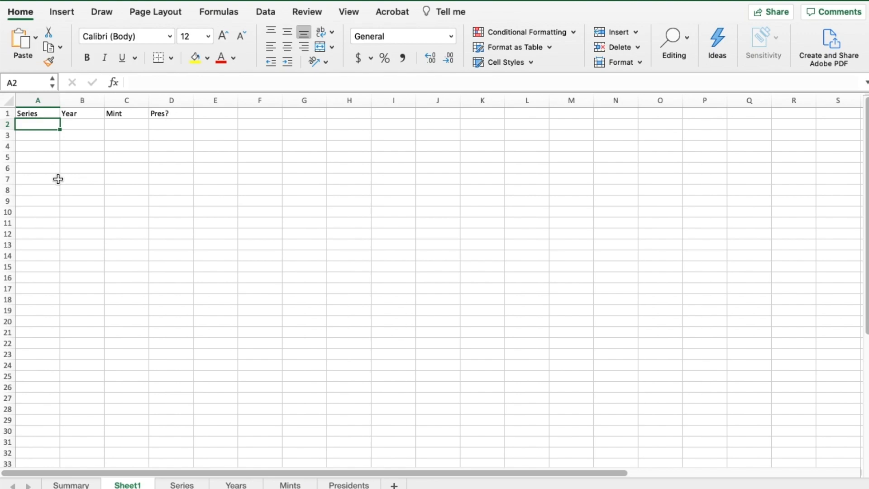
# - Fill in the first coin record in row 2 with series President, year 2007, mint D and president GW
pyautogui.write('President')
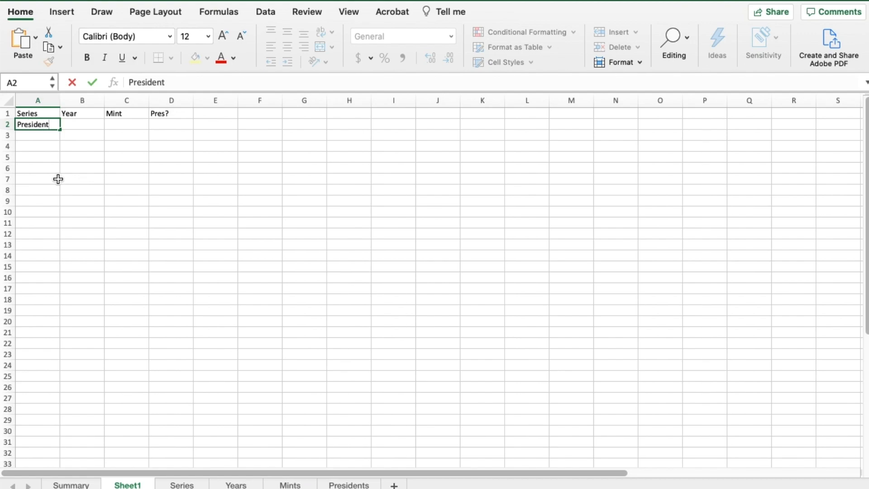
pyautogui.press('Tab')
pyautogui.write('2007')
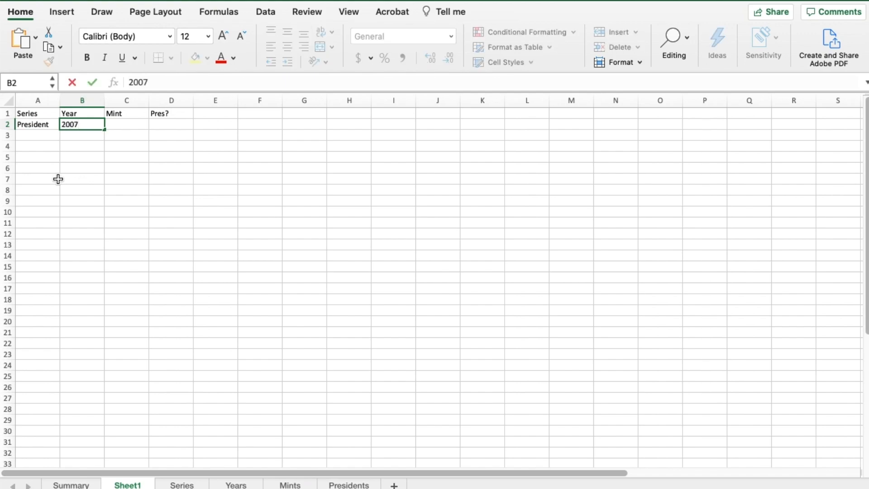
pyautogui.press('Tab')
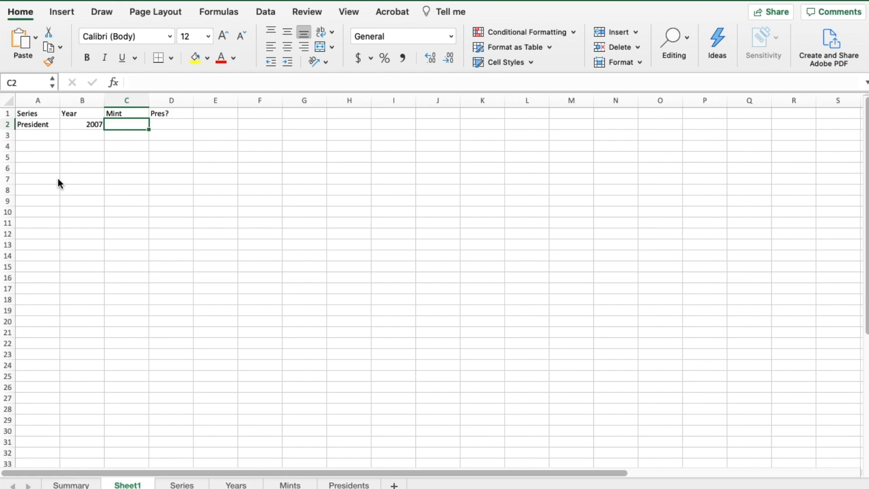
pyautogui.write('D')
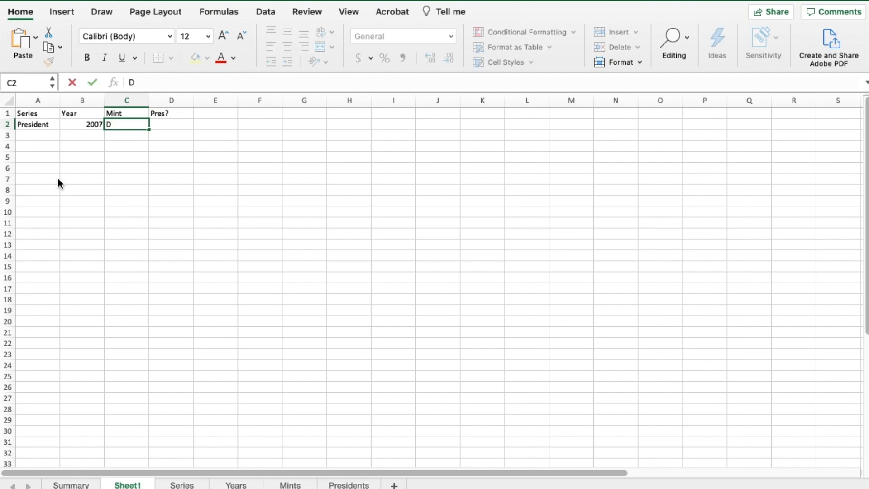
pyautogui.press('Tab')
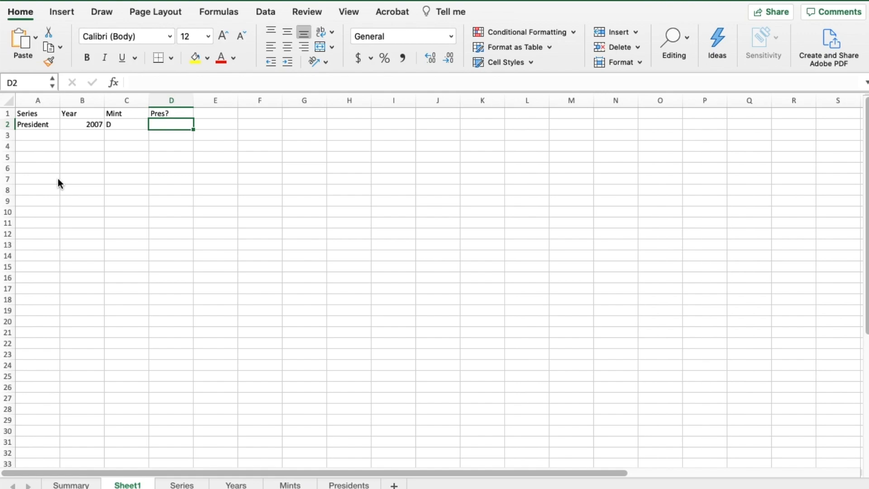
pyautogui.write('GW')
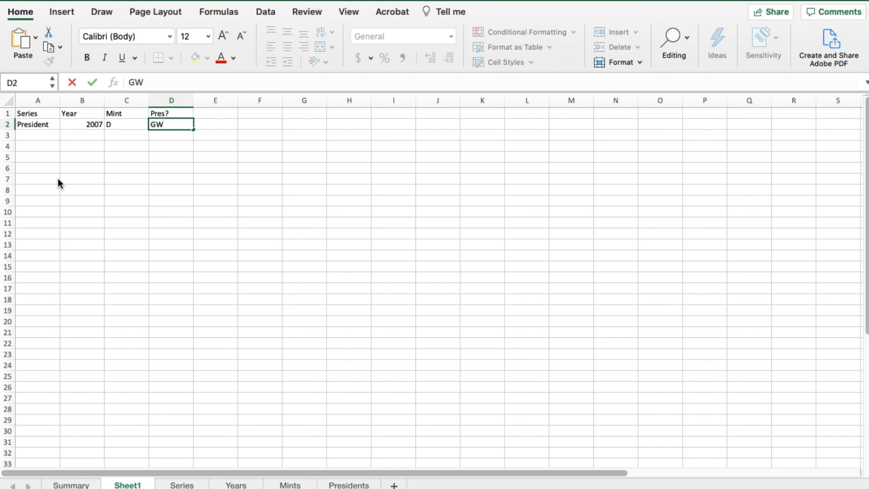
pyautogui.press('Return')
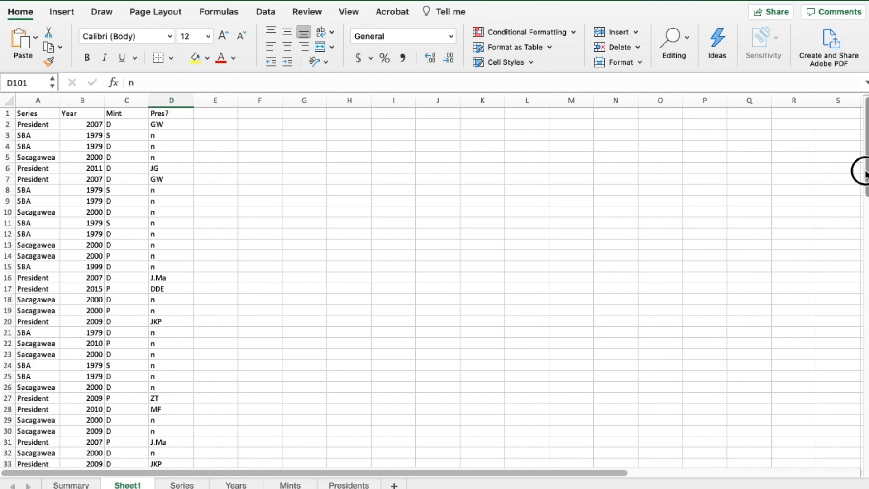
# - Examine the coin records from the header in row 1 down to the last entry in row 101
pyautogui.moveTo(865, 173)
pyautogui.mouseDown()
pyautogui.moveTo(865, 189)
pyautogui.moveTo(863, 178)
pyautogui.mouseUp()
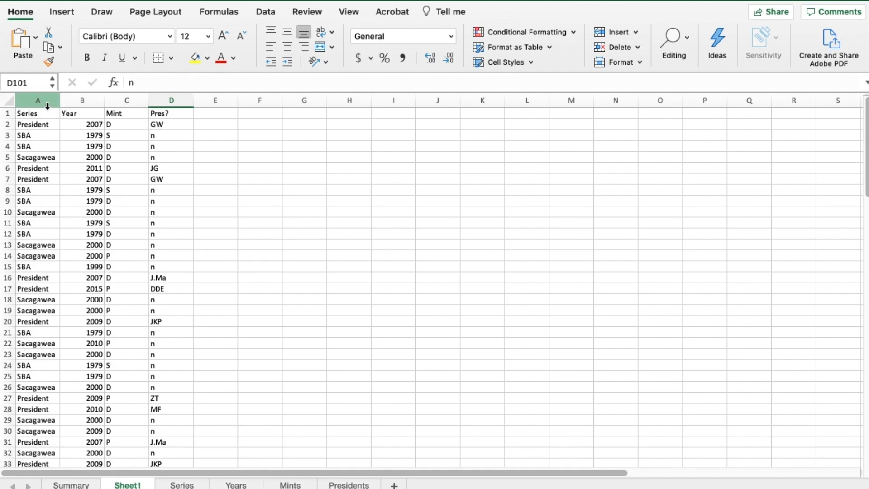
pyautogui.click(10, 113)
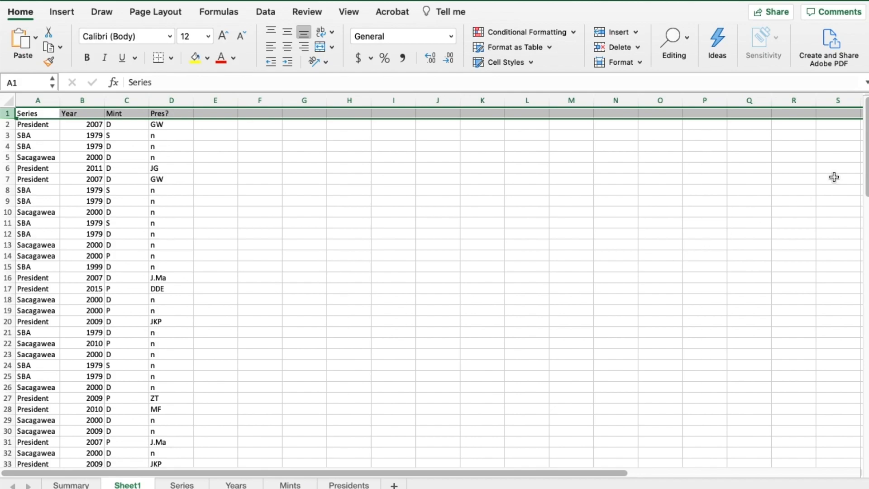
pyautogui.moveTo(864, 151); pyautogui.dragTo(834, 386)
pyautogui.click(7, 387)
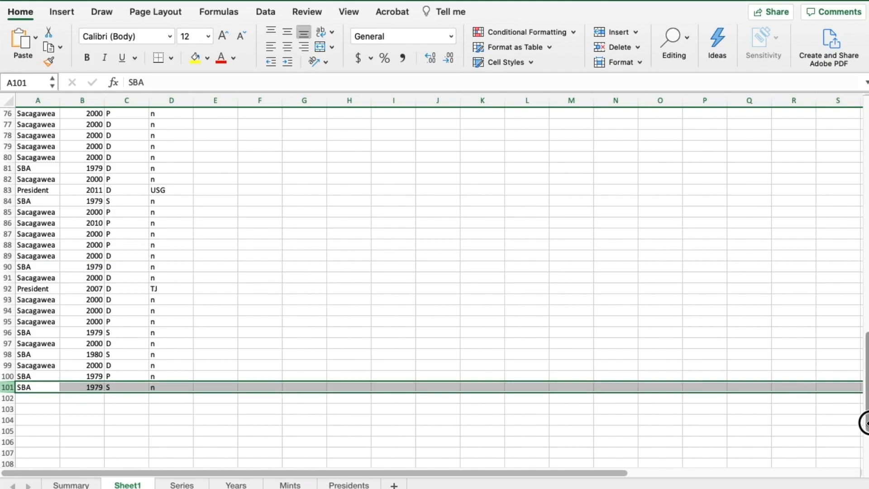
pyautogui.moveTo(866, 422); pyautogui.dragTo(821, 105)
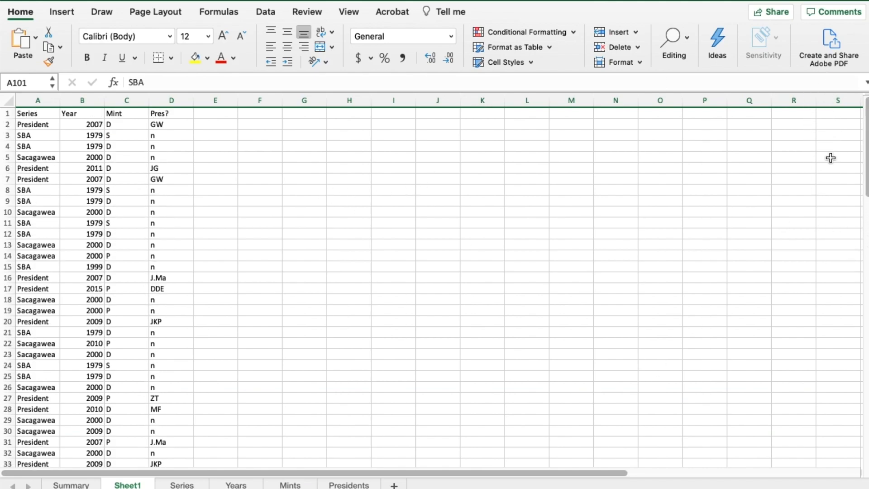
pyautogui.click(866, 133)
# - Enter the heading SBA in cell F1
pyautogui.click(266, 114)
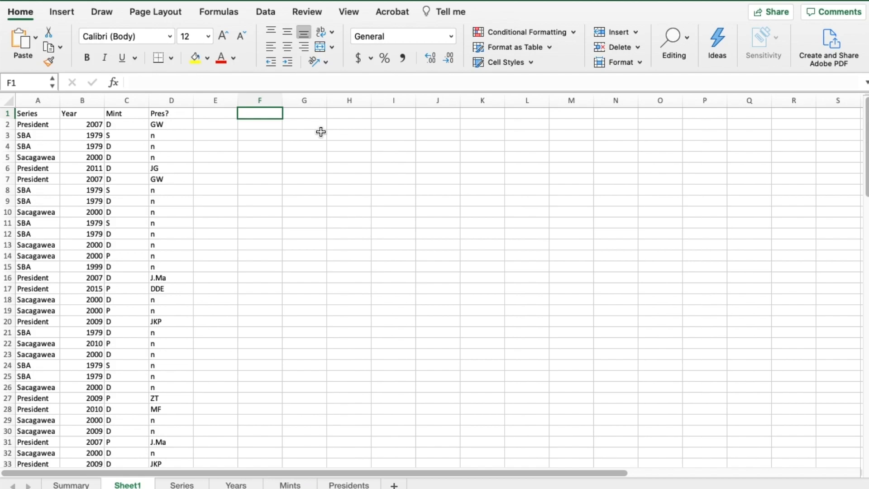
pyautogui.write('SBA')
pyautogui.press('Return')
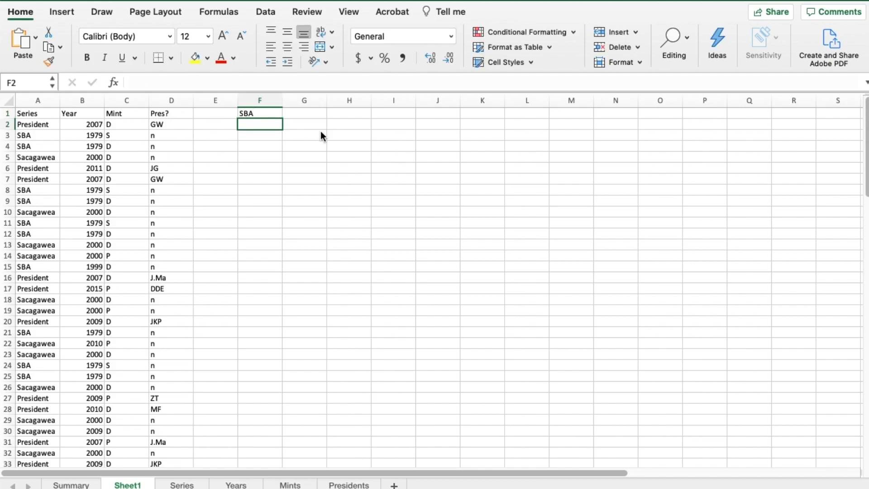
# - Count the SBA coins in cell F2 with the formula =COUNTIF(A2:A101,"SBA")
pyautogui.write('=')
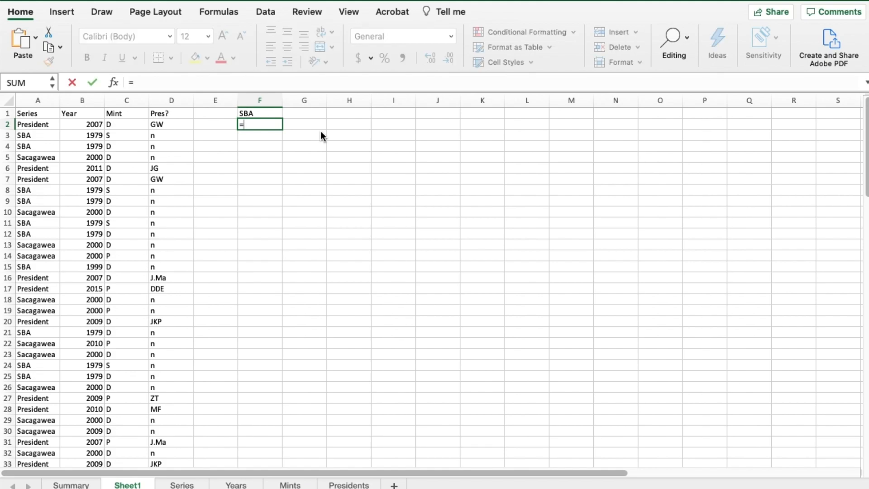
pyautogui.write('COUNT')
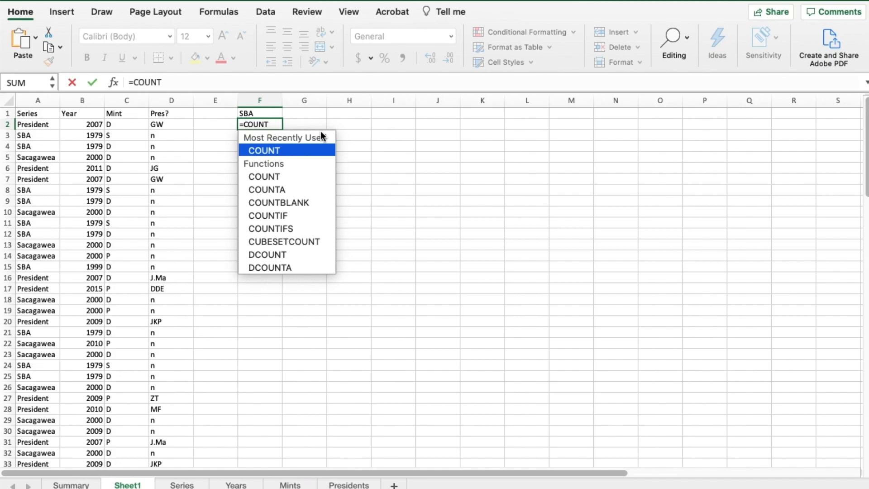
pyautogui.write('IF')
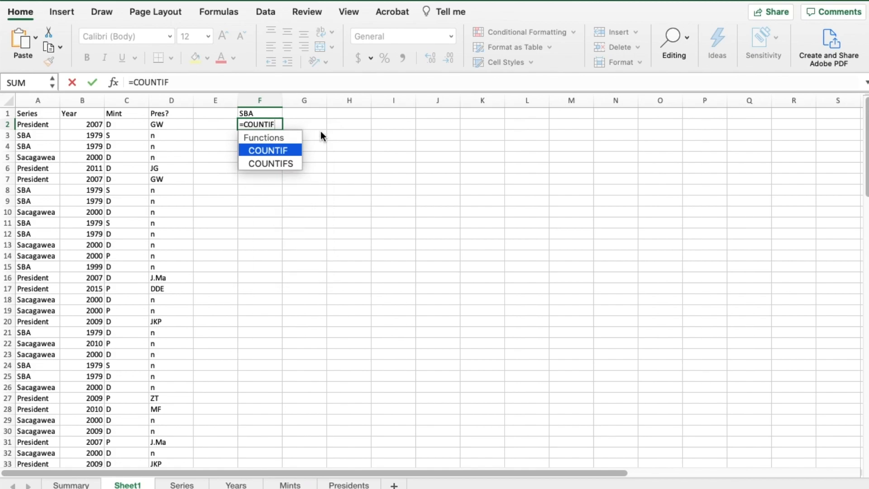
pyautogui.write('(')
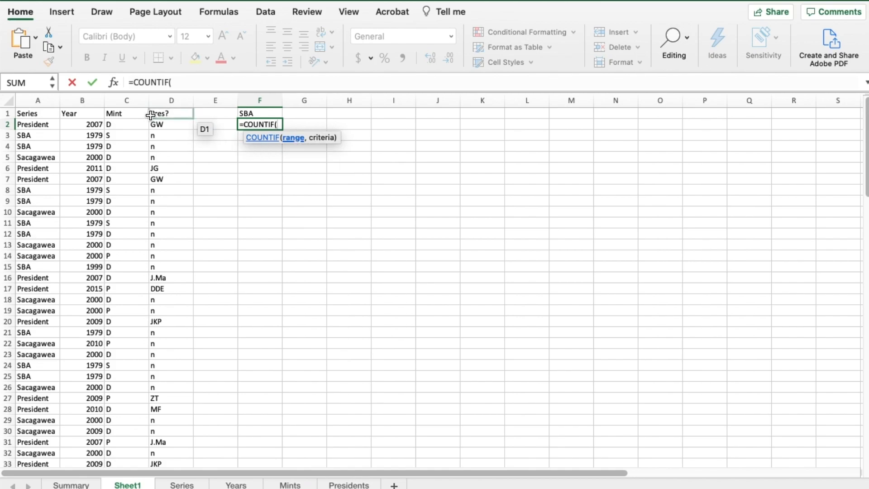
pyautogui.moveTo(39, 124); pyautogui.dragTo(19, 444)
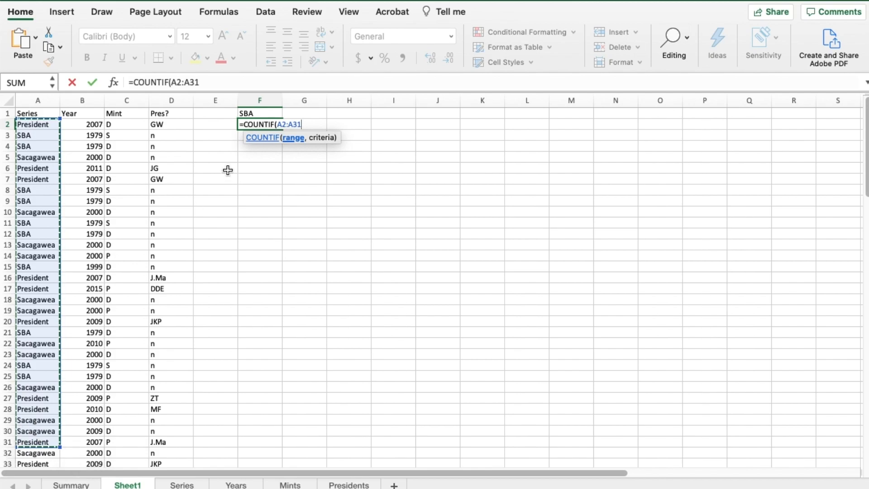
pyautogui.click(298, 124)
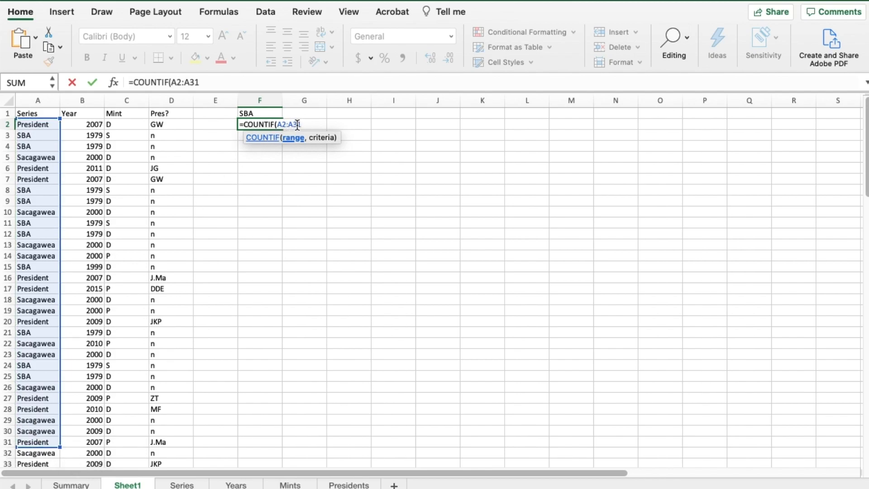
pyautogui.press('BackSpace')
pyautogui.press('BackSpace')
pyautogui.write('101')
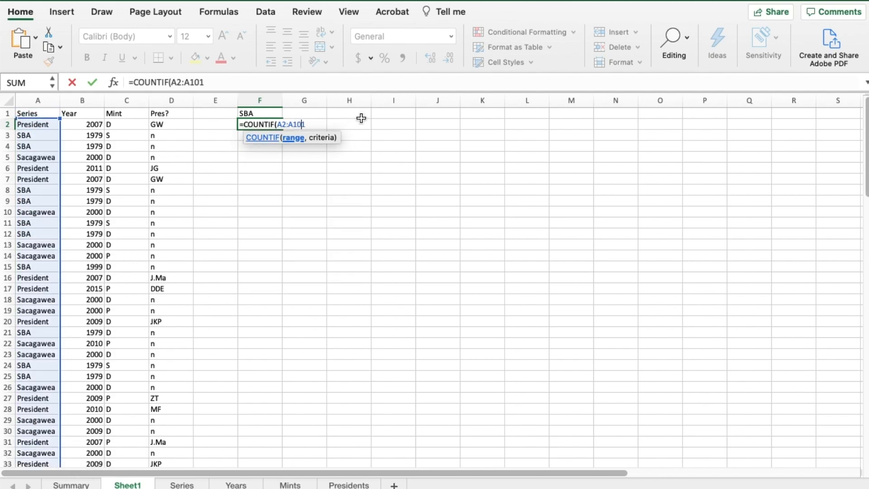
pyautogui.write(',')
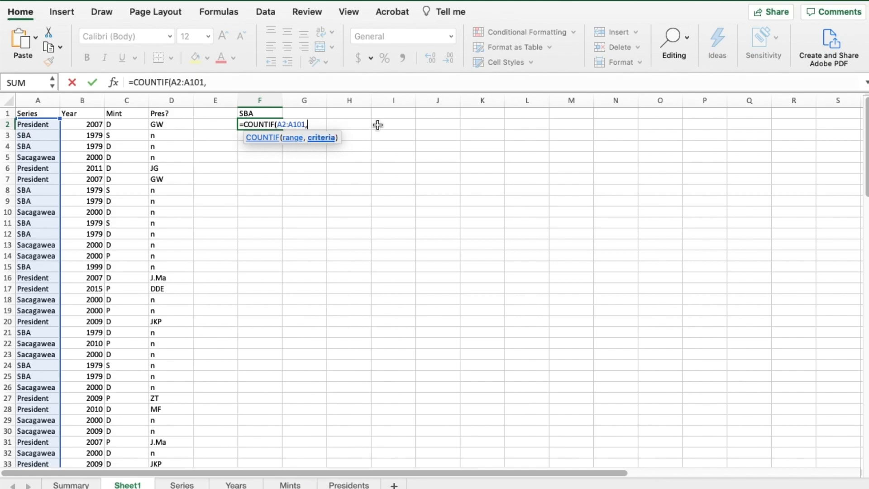
pyautogui.write('"SBA")')
pyautogui.press('Return')
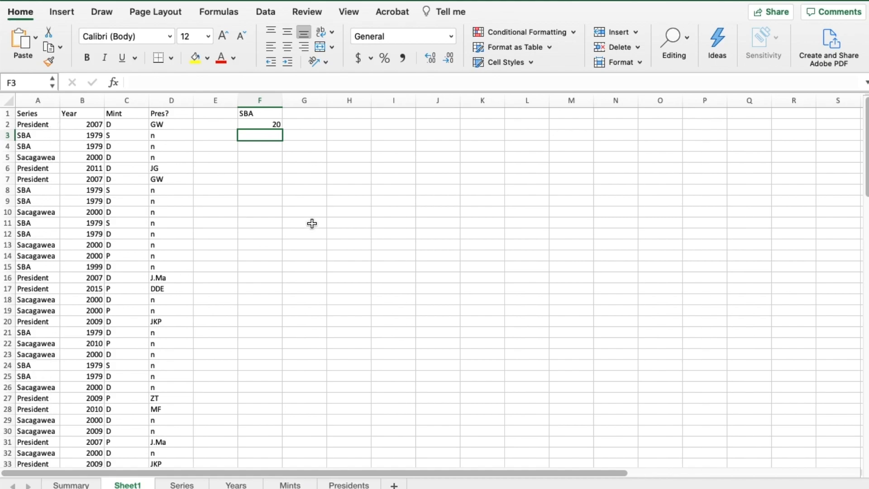
# - Enter the heading President in cell G1, beside the SBA heading
pyautogui.click(292, 113)
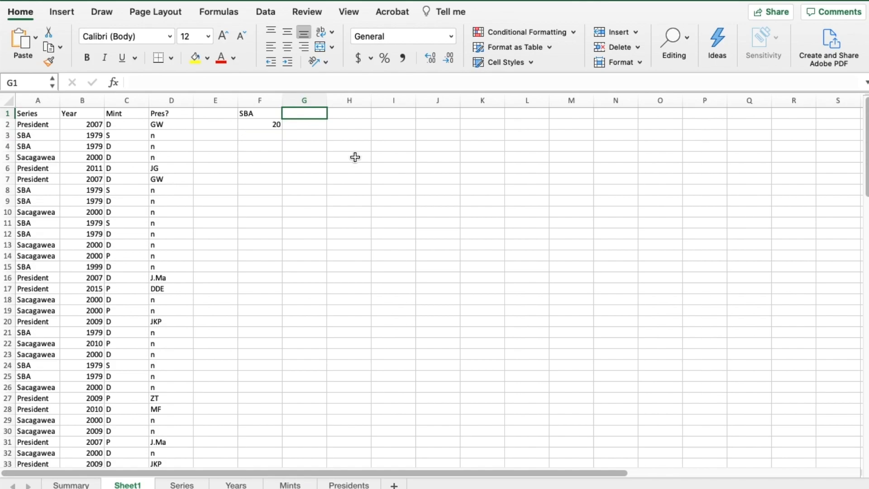
pyautogui.write('Pre')
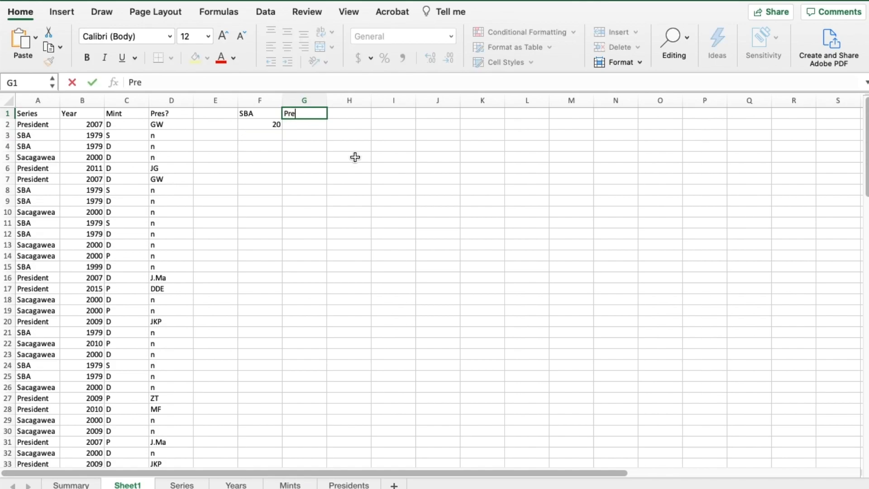
pyautogui.write('seident')
pyautogui.press('BackSpace')
pyautogui.press('BackSpace')
pyautogui.press('BackSpace')
pyautogui.press('BackSpace')
pyautogui.press('BackSpace')
pyautogui.press('BackSpace')
pyautogui.write('ident')
pyautogui.press('Return')
# - Copy the full text of the SBA COUNTIF formula from cell F2
pyautogui.press('Left')
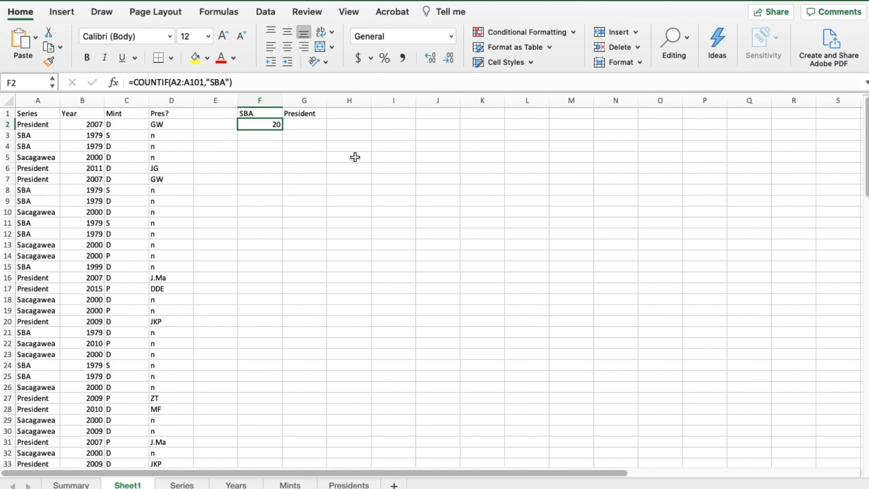
pyautogui.moveTo(238, 83); pyautogui.dragTo(119, 82)
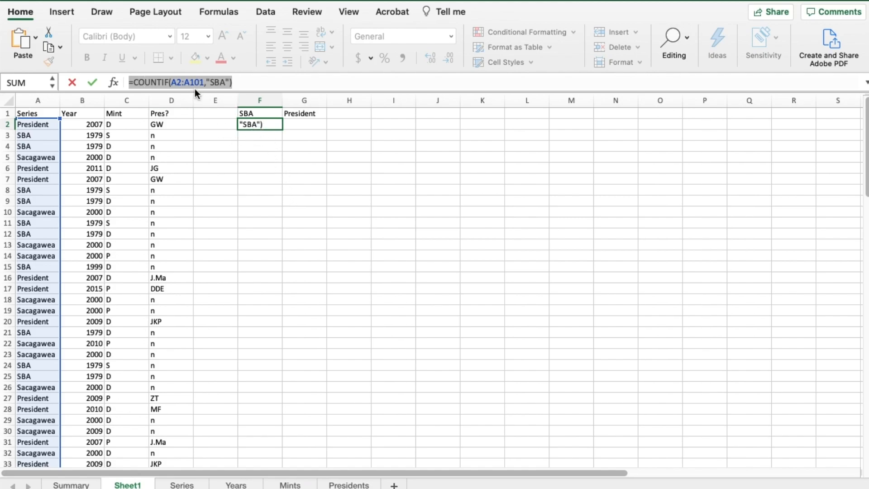
pyautogui.click(233, 80)
pyautogui.moveTo(233, 81); pyautogui.dragTo(113, 82)
pyautogui.press('super+c')
pyautogui.write('=')
pyautogui.moveTo(297, 126)
pyautogui.mouseDown()
pyautogui.moveTo(296, 355)
pyautogui.moveTo(296, 127)
pyautogui.mouseUp()
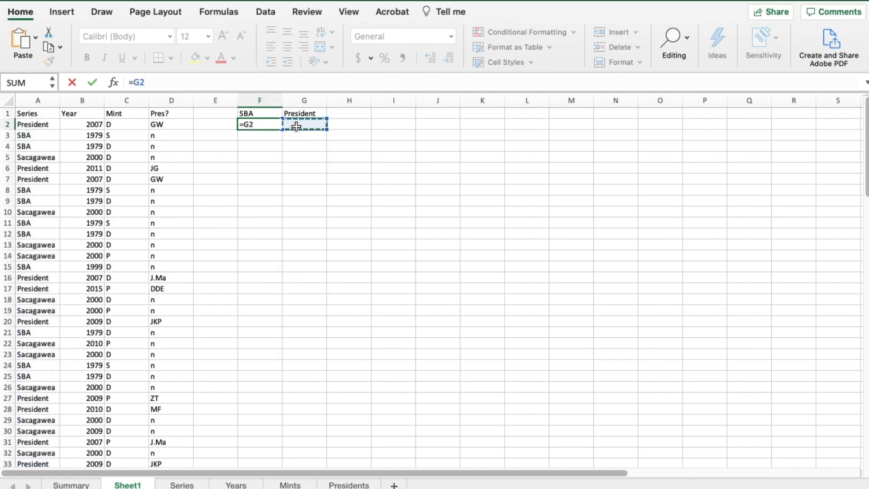
pyautogui.press('Return')
# - Paste the copied formula into cell G2 and change its criterion so it reads =COUNTIF(A2:A101,"President")
pyautogui.click(296, 125)
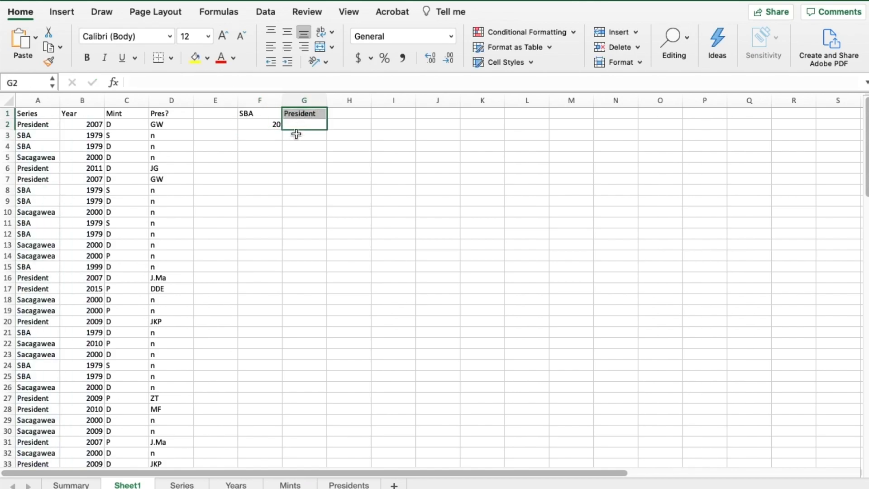
pyautogui.click(238, 84)
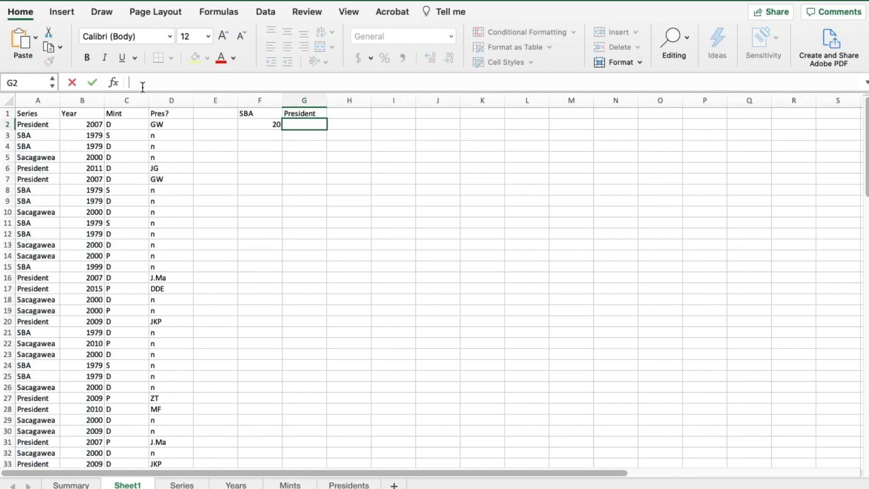
pyautogui.press('super+v')
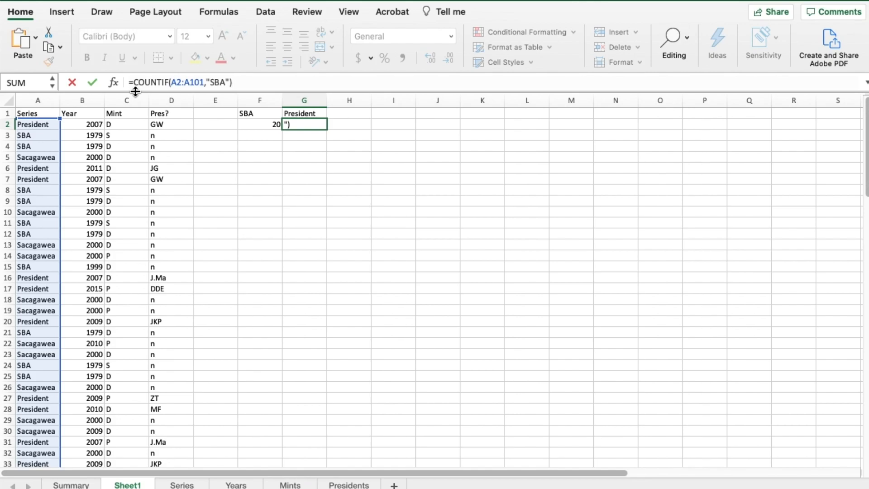
pyautogui.doubleClick(218, 81)
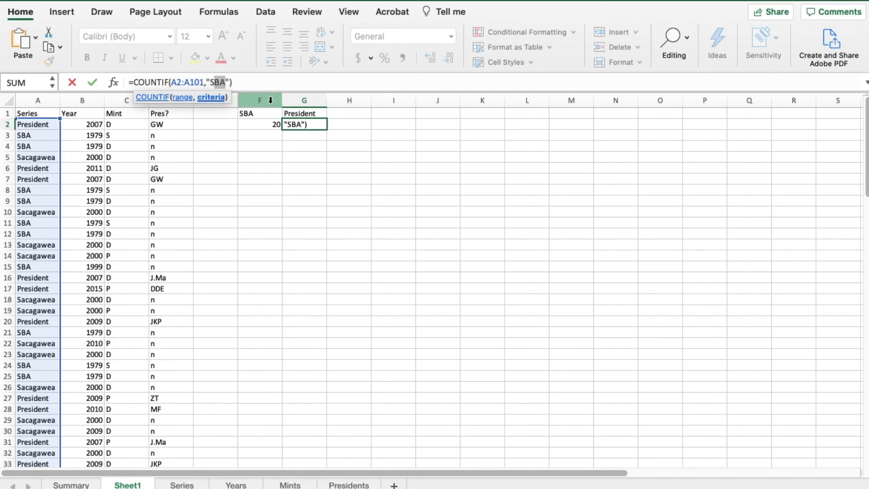
pyautogui.write('President')
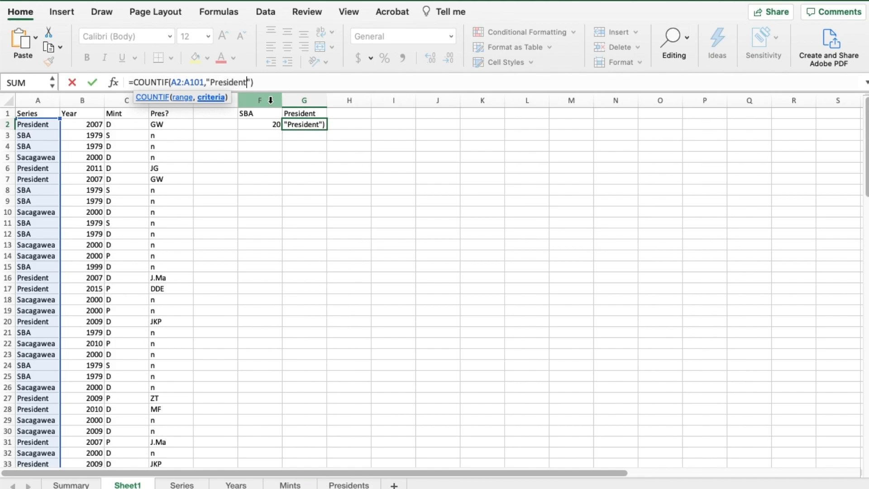
pyautogui.press('Return')
pyautogui.press('Up')
pyautogui.press('Up')
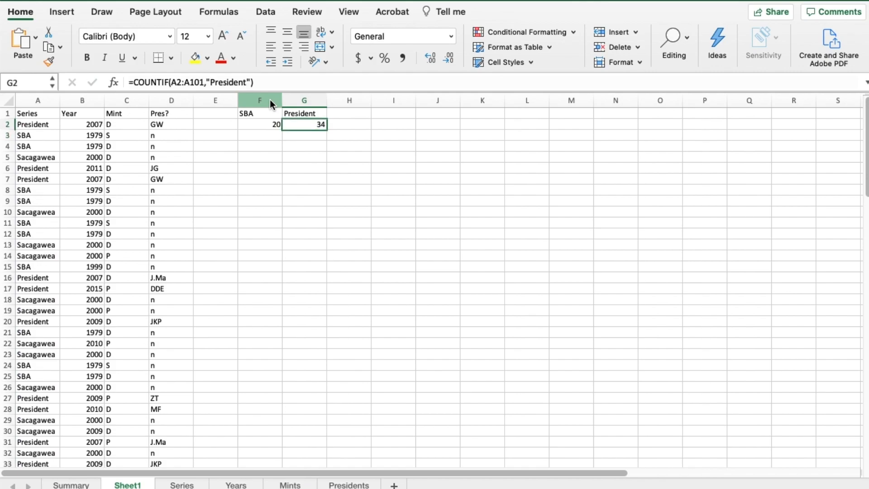
pyautogui.press('Right')
pyautogui.press('Down')
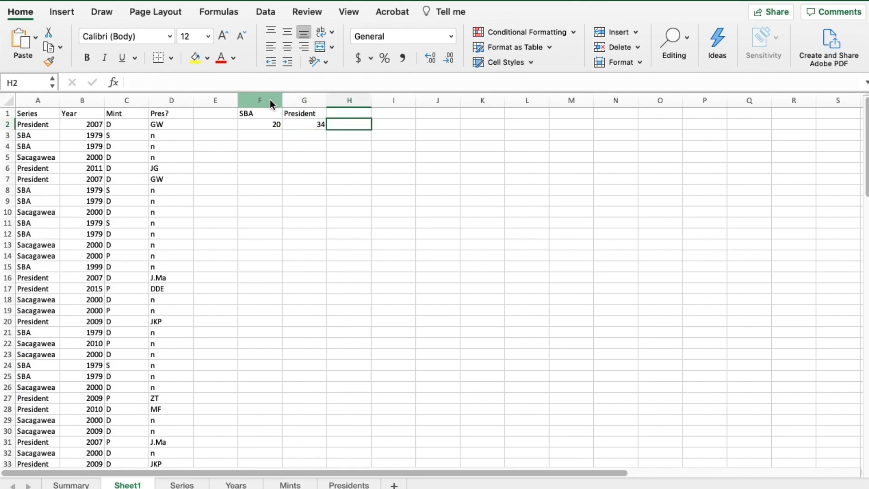
pyautogui.press('Left')
pyautogui.press('Left')
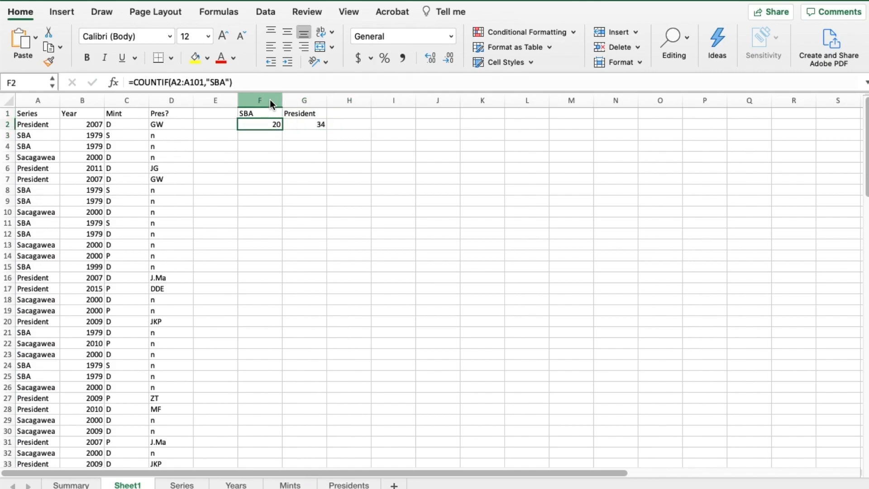
# - Copy the President COUNTIF cell G2 into the neighbouring cell H2
pyautogui.press('Right')
pyautogui.press('Left')
pyautogui.press('Right')
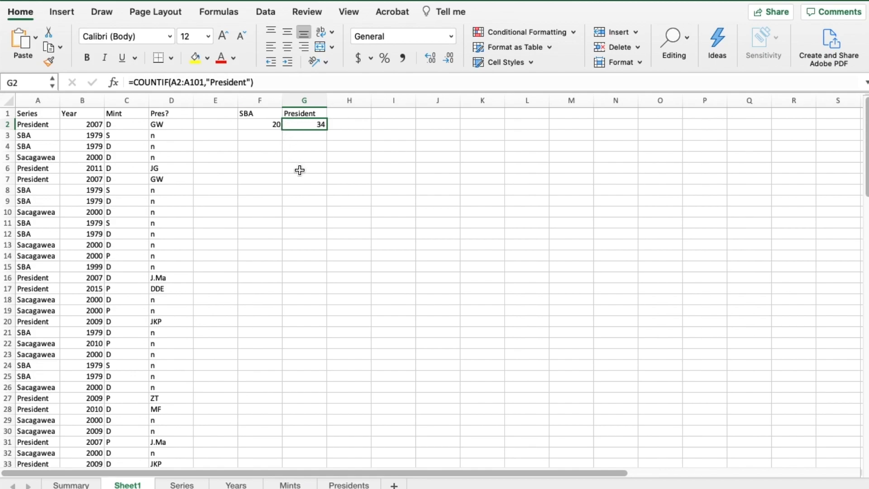
pyautogui.press('super+c')
pyautogui.press('Right')
pyautogui.press('super+v')
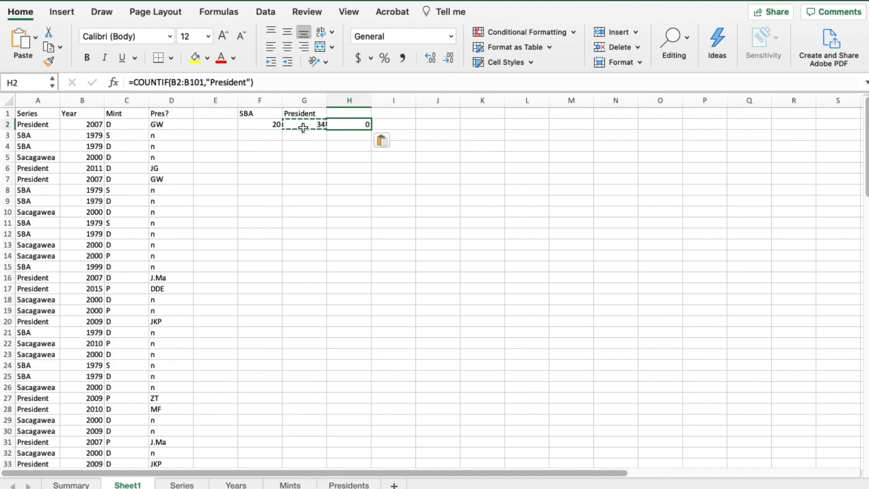
# - Correct the counted range of the formula in H2 to A2:A101
pyautogui.click(174, 82)
pyautogui.moveTo(174, 82); pyautogui.dragTo(184, 82)
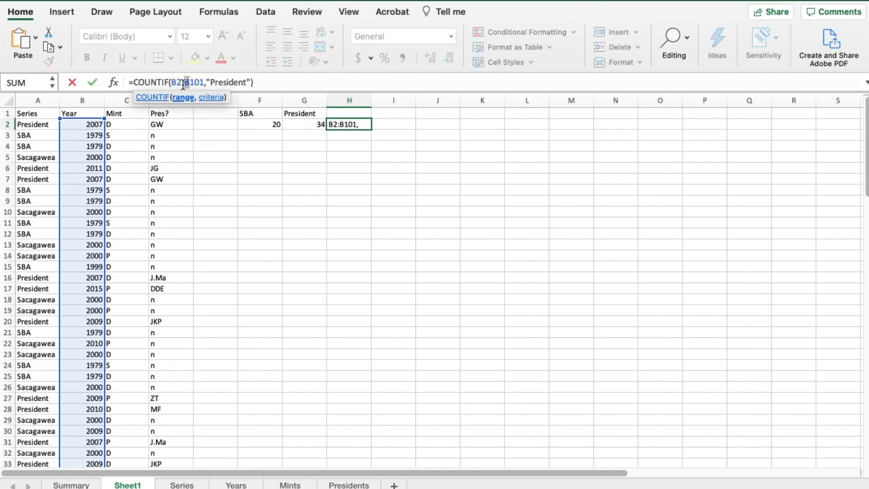
pyautogui.press('Return')
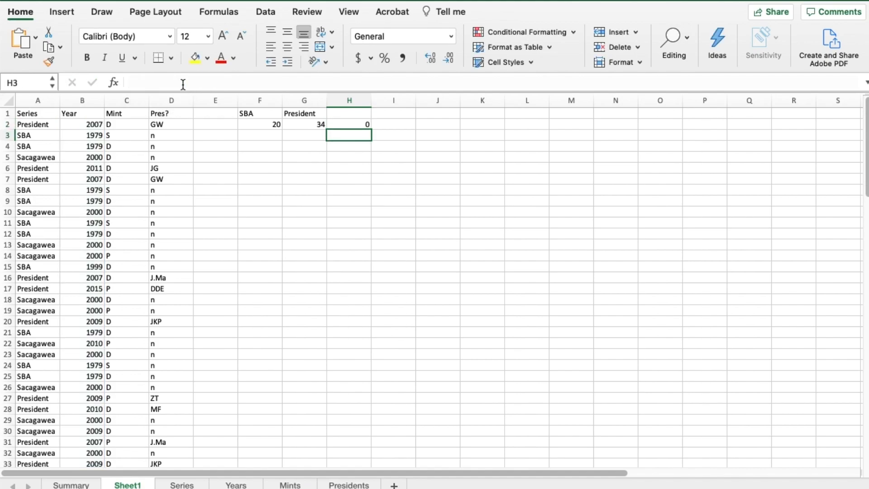
pyautogui.click(341, 123)
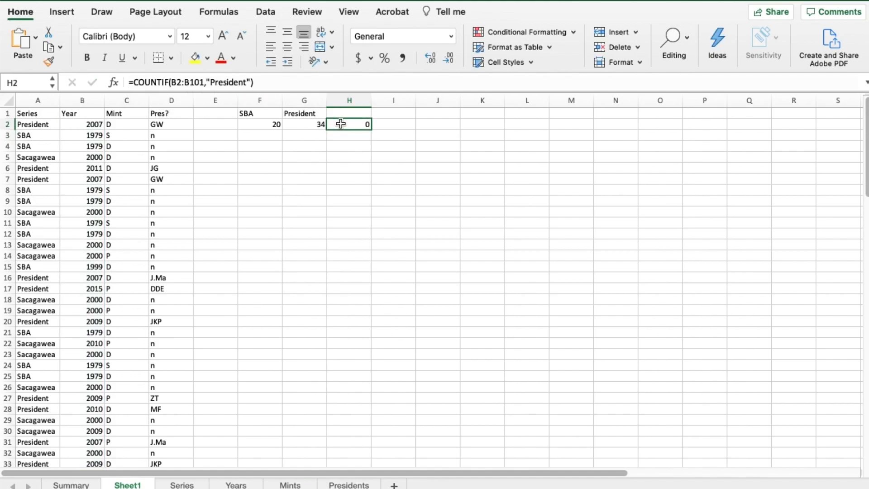
pyautogui.click(175, 83)
pyautogui.write('A')
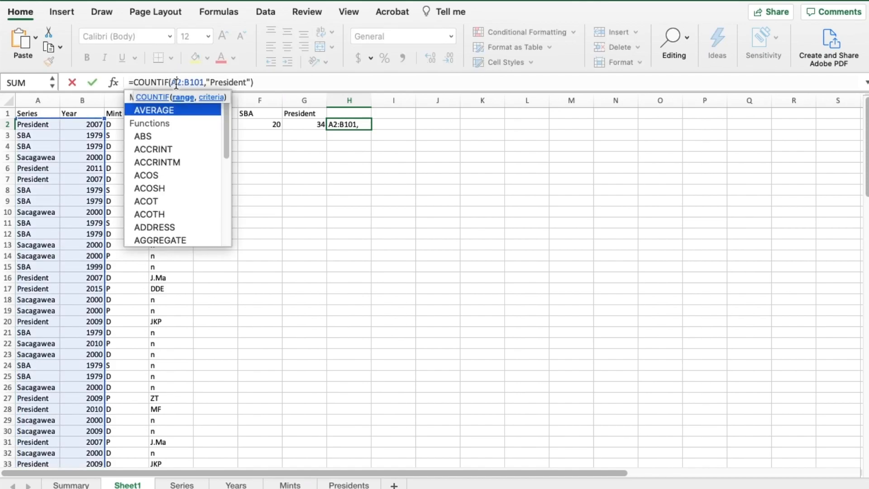
pyautogui.press('Right')
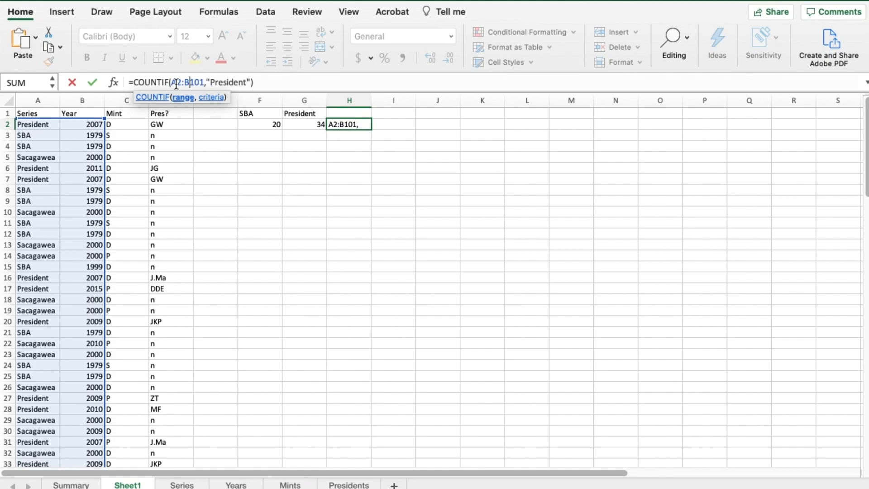
pyautogui.press('BackSpace')
pyautogui.write('A')
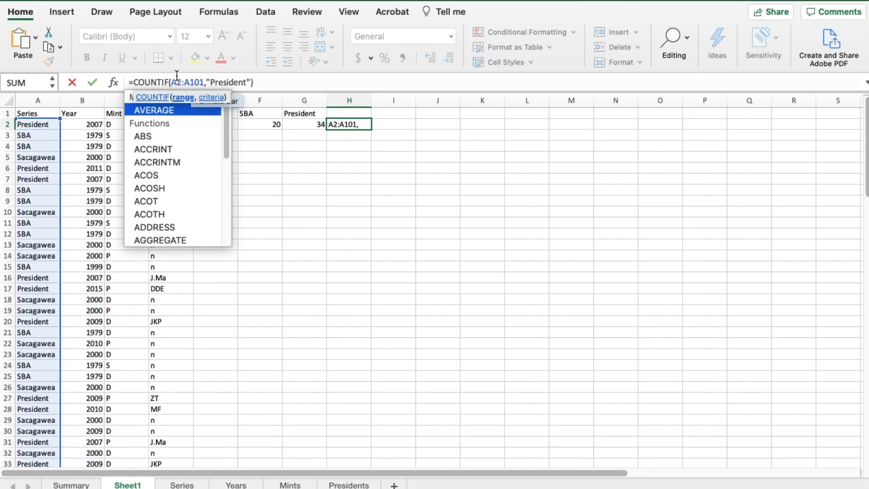
# - Replace the criterion in H2 with "Sacagawea" so the formula reads =COUNTIF(A2:A101,"Sacagawea")
pyautogui.doubleClick(221, 80)
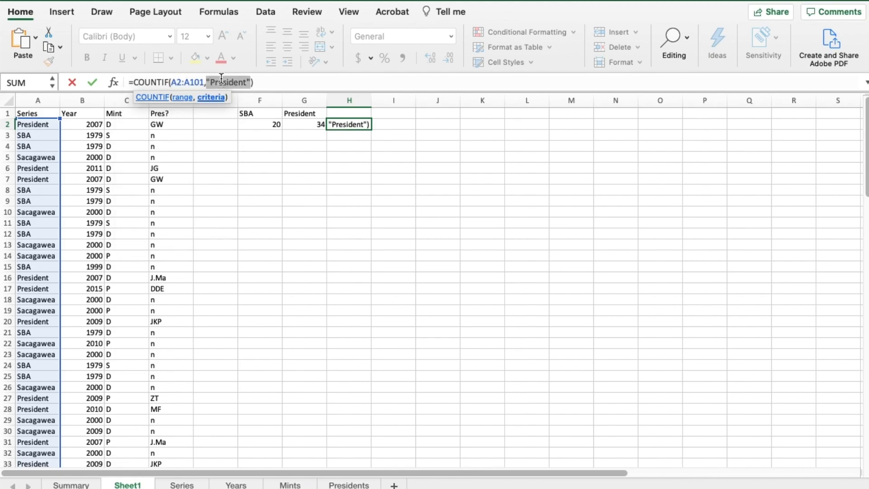
pyautogui.click(226, 82)
pyautogui.press('BackSpace')
pyautogui.press('BackSpace')
pyautogui.press('BackSpace')
pyautogui.press('BackSpace')
pyautogui.press('BackSpace')
pyautogui.press('BackSpace')
pyautogui.press('BackSpace')
pyautogui.press('BackSpace')
pyautogui.press('BackSpace')
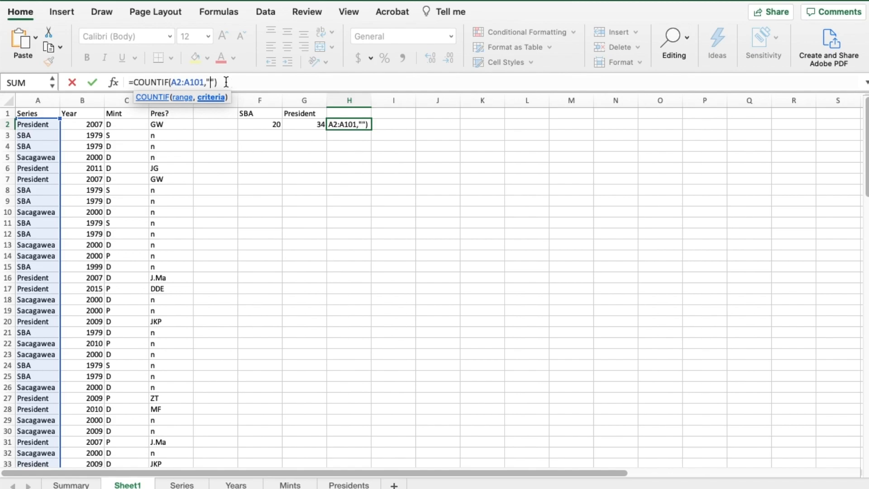
pyautogui.write('Sacagawea')
pyautogui.press('Return')
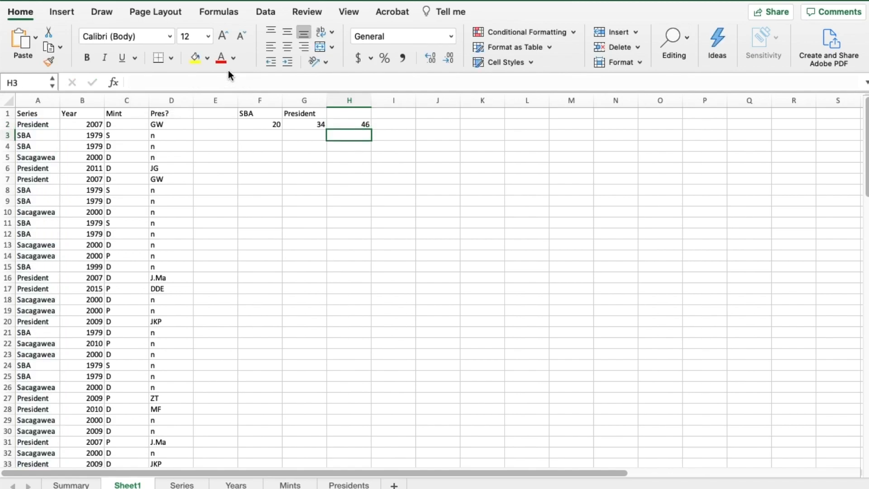
# - Enter the heading Sacagawea in cell H1, above its count
pyautogui.click(333, 114)
pyautogui.write('Saca')
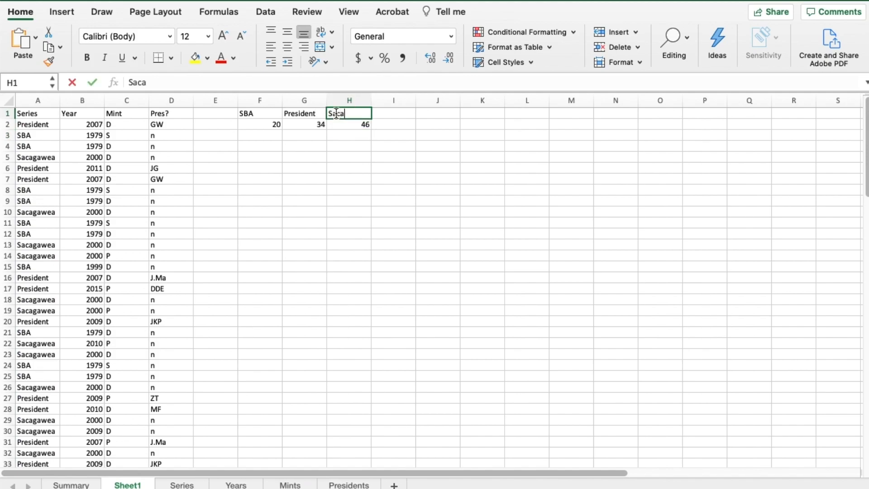
pyautogui.write('gawe')
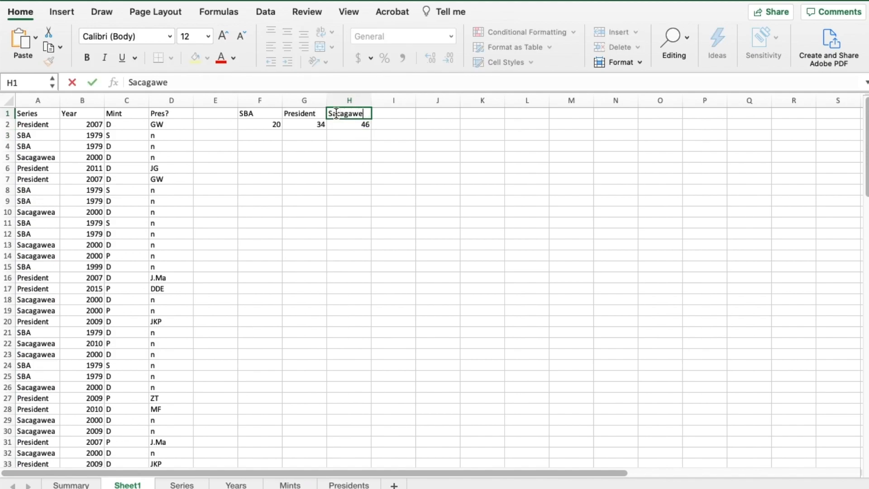
pyautogui.write('sa')
pyautogui.press('Return')
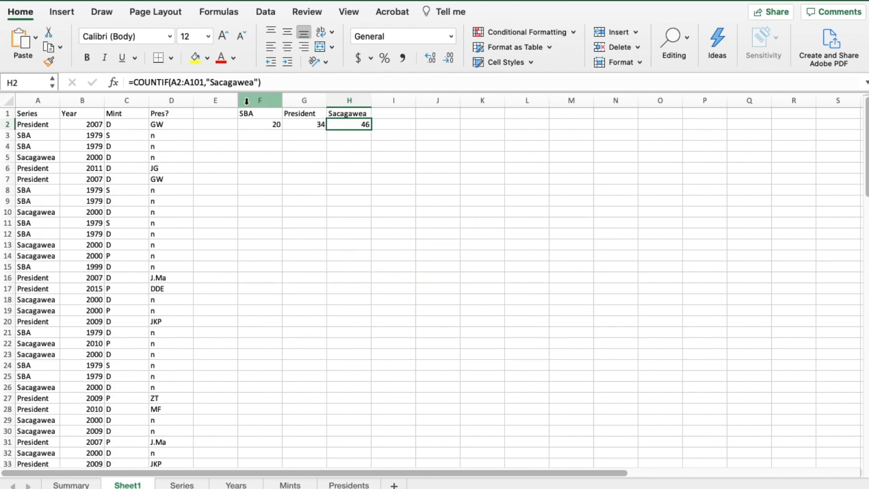
# - Enter the year 1979 as the heading in cell I1, beside the Sacagawea heading
pyautogui.click(381, 112)
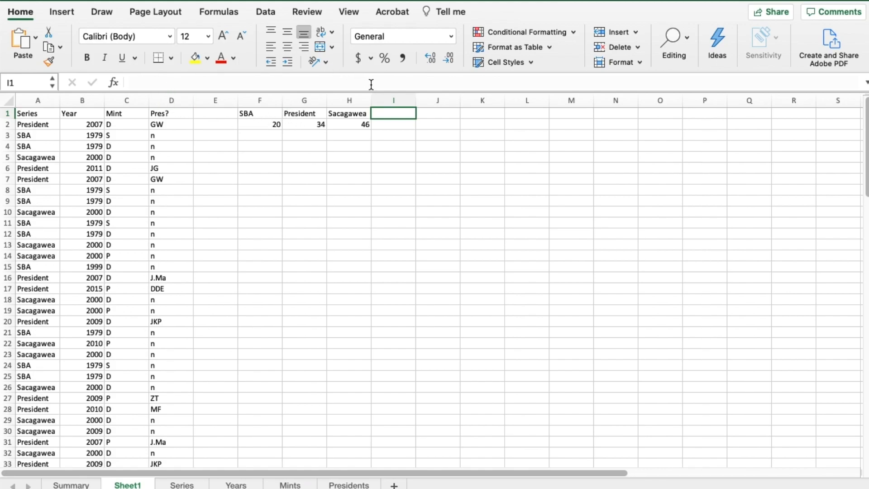
pyautogui.click(355, 127)
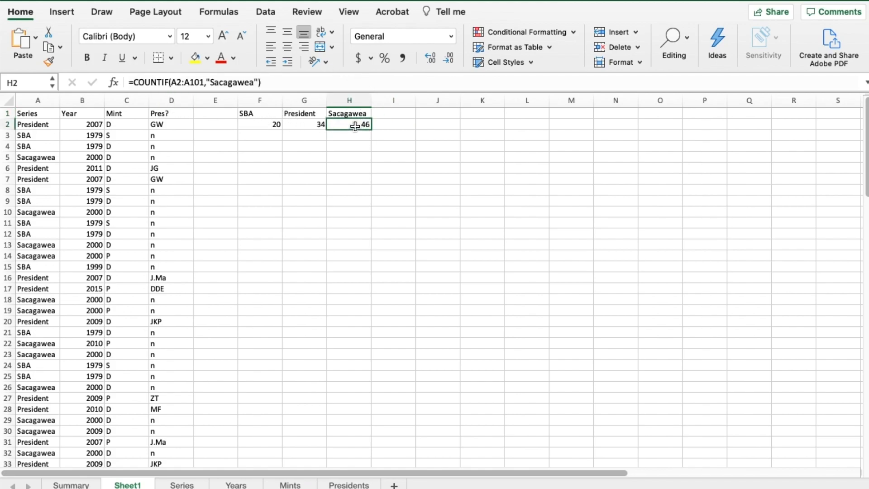
pyautogui.click(399, 111)
pyautogui.write('19')
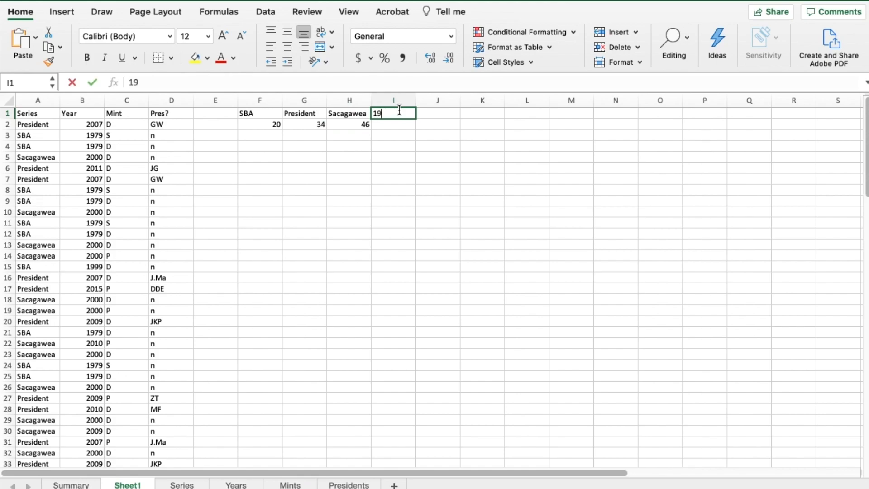
pyautogui.write('79')
pyautogui.press('Return')
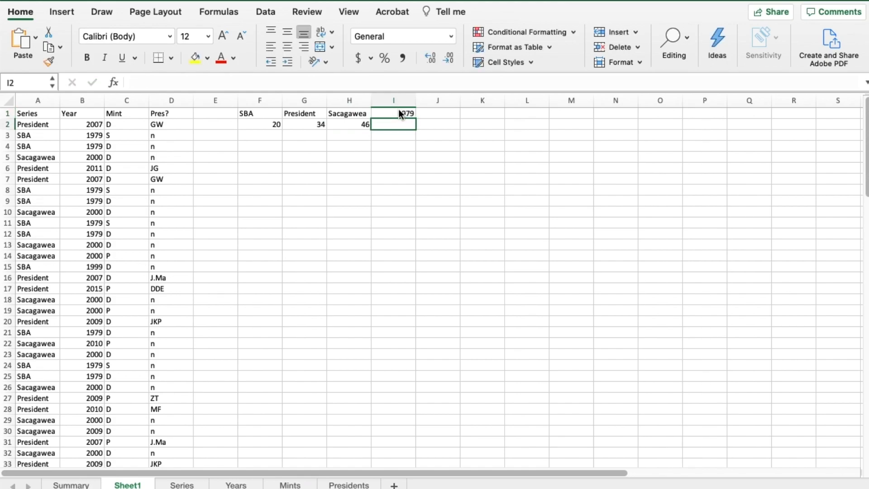
# - Copy the Sacagawea COUNTIF cell H2 into cell I2, under the 1979 heading
pyautogui.press('Left')
pyautogui.press('Right')
pyautogui.press('Up')
pyautogui.press('Down')
pyautogui.press('Left')
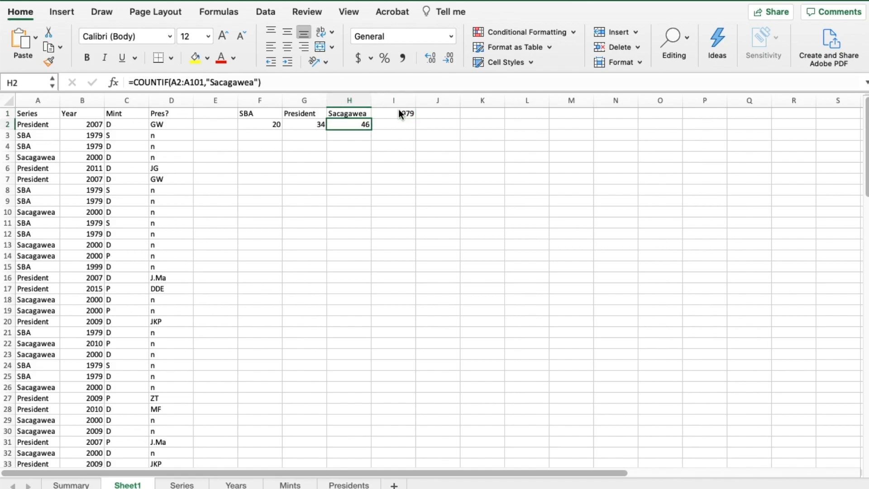
pyautogui.press('super+c')
pyautogui.press('Right')
pyautogui.press('super+v')
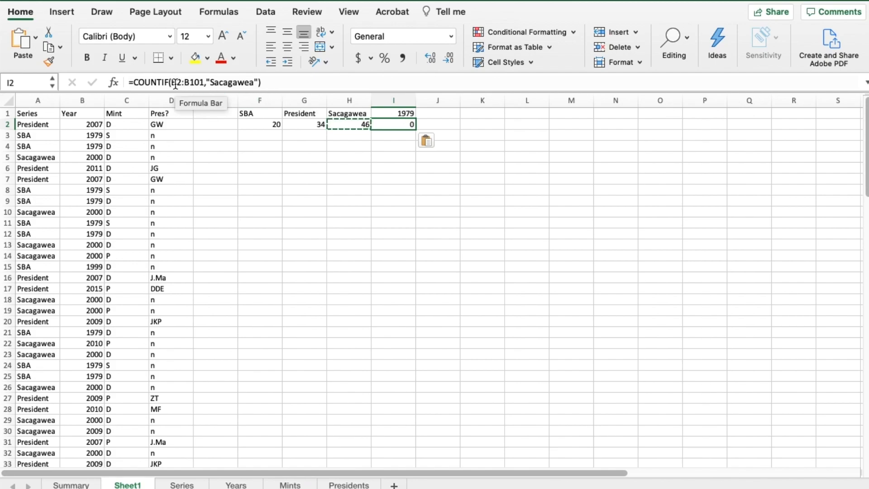
# - Replace the criterion in I2 with "1979" so the formula reads =COUNTIF(B2:B101,"1979")
pyautogui.click(211, 82)
pyautogui.hotkey('shift', 'Right')
pyautogui.hotkey('shift', 'Right')
pyautogui.hotkey('shift', 'Right')
pyautogui.hotkey('shift', 'Right')
pyautogui.hotkey('shift', 'Right')
pyautogui.hotkey('shift', 'Right')
pyautogui.hotkey('shift', 'Right')
pyautogui.hotkey('shift', 'Right')
pyautogui.hotkey('shift', 'Right')
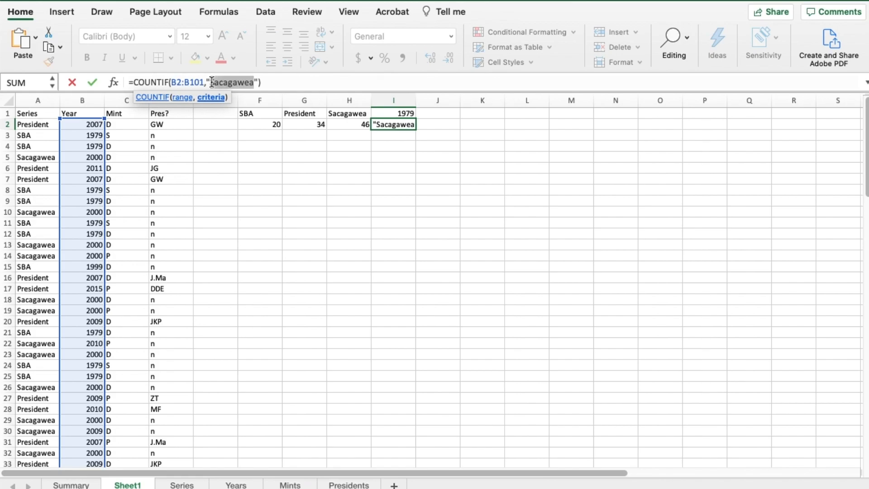
pyautogui.write('1979')
pyautogui.press('Return')
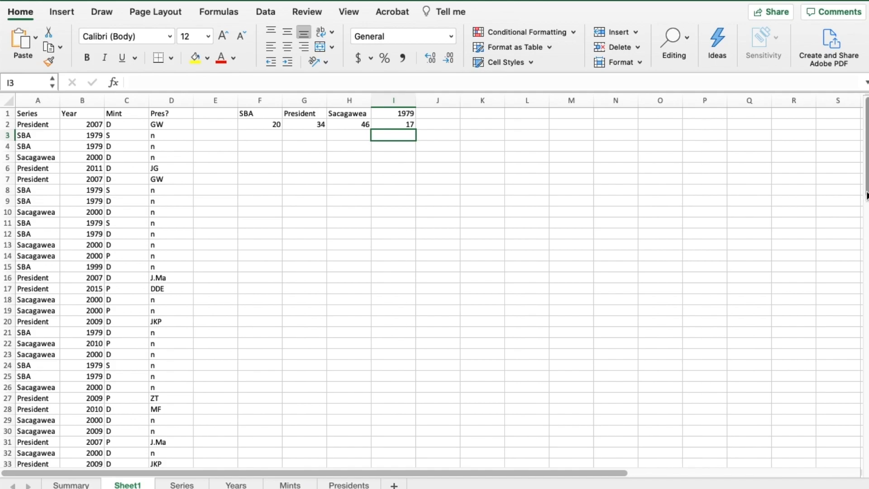
# - Find the earliest coin year in cell F5 with the formula =MIN(B2:B101)
pyautogui.moveTo(865, 191); pyautogui.dragTo(828, 20)
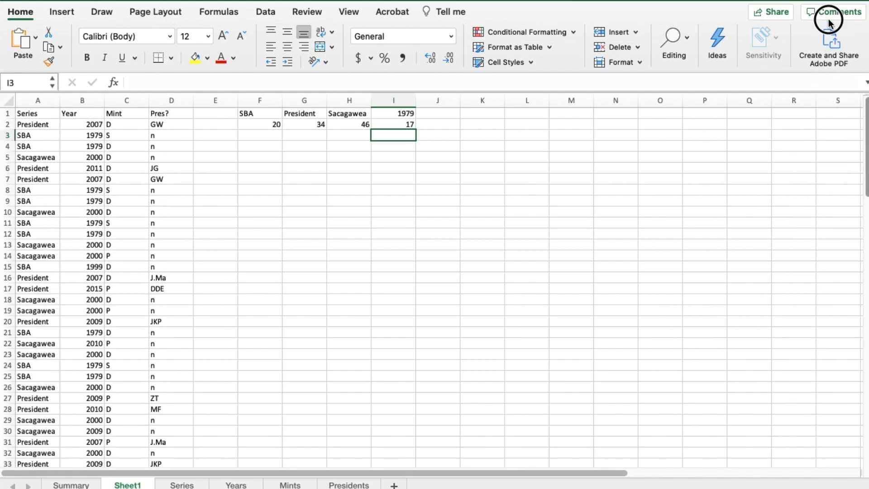
pyautogui.click(262, 158)
pyautogui.write('=')
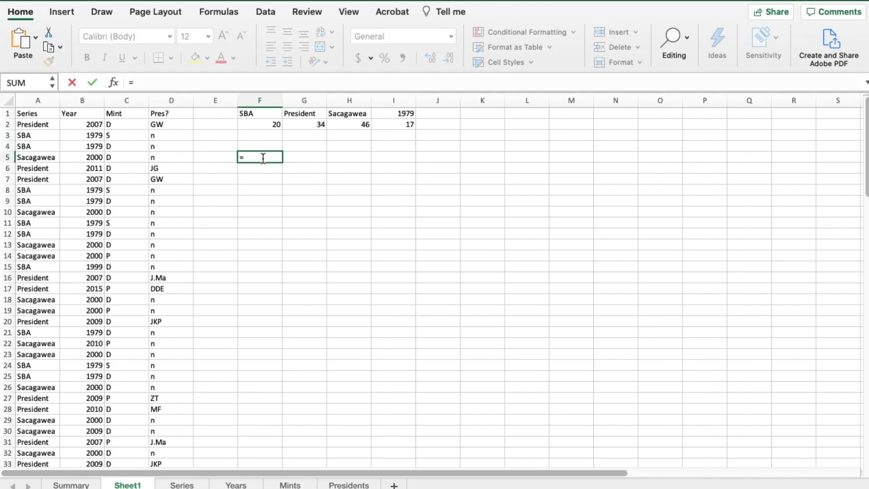
pyautogui.write('MIN')
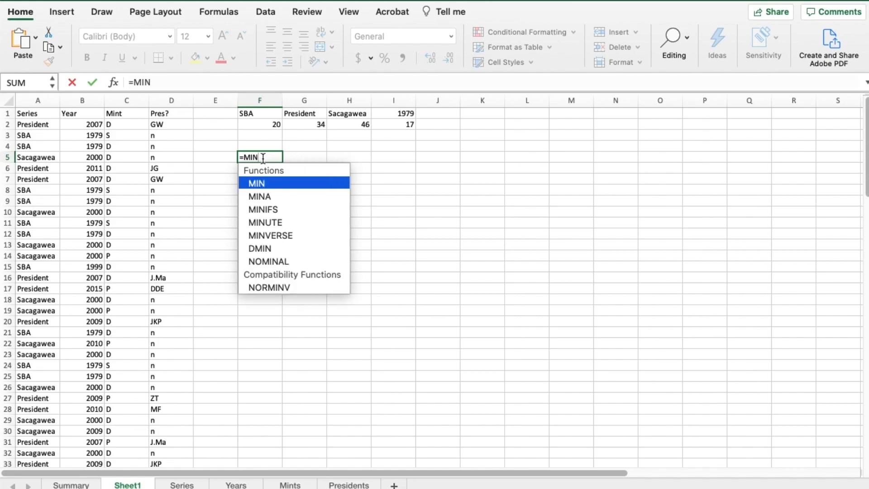
pyautogui.write('(')
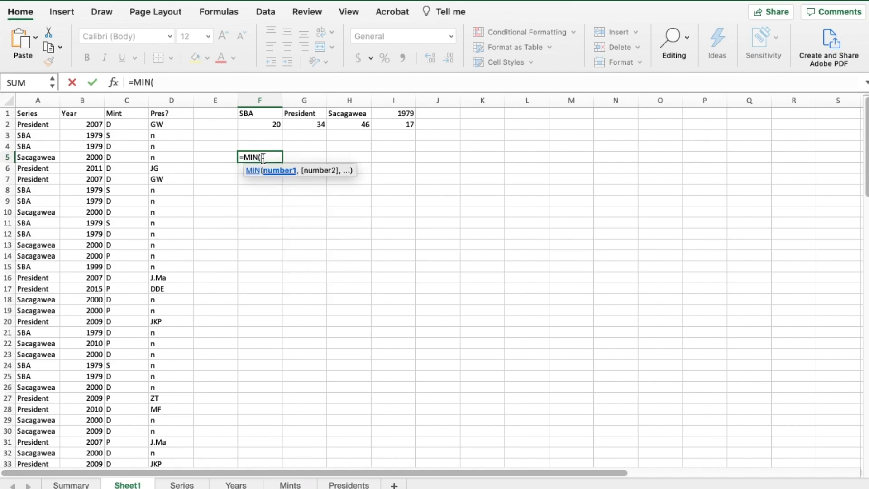
pyautogui.moveTo(82, 124); pyautogui.dragTo(78, 329)
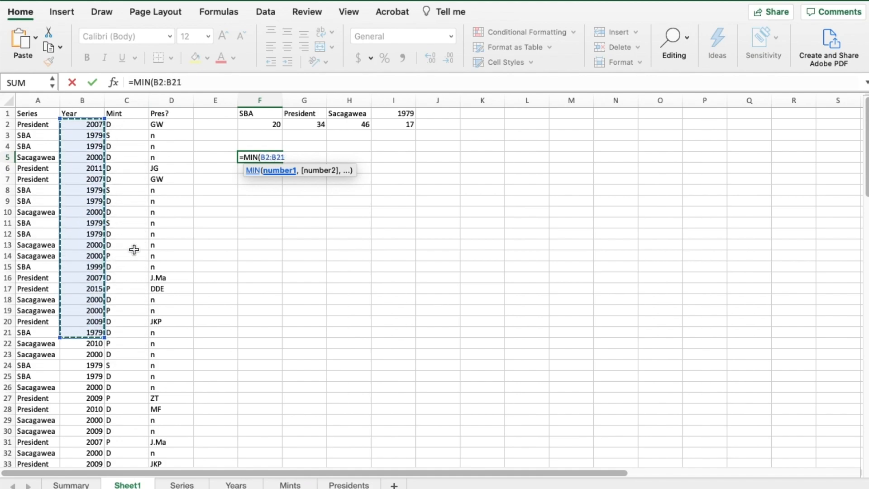
pyautogui.click(190, 82)
pyautogui.press('BackSpace')
pyautogui.press('BackSpace')
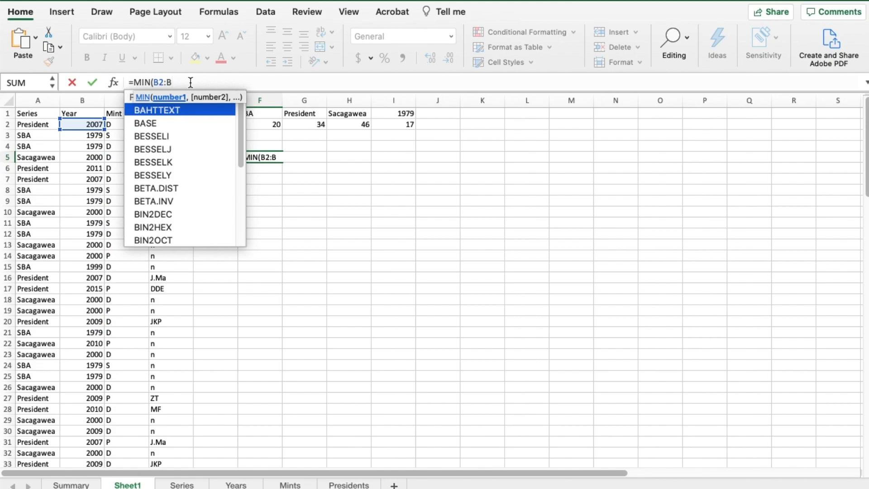
pyautogui.write('101)')
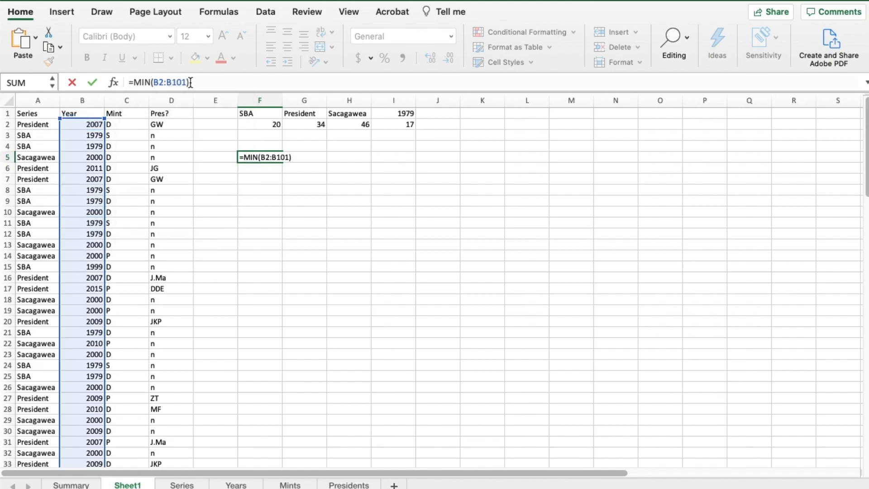
pyautogui.press('Return')
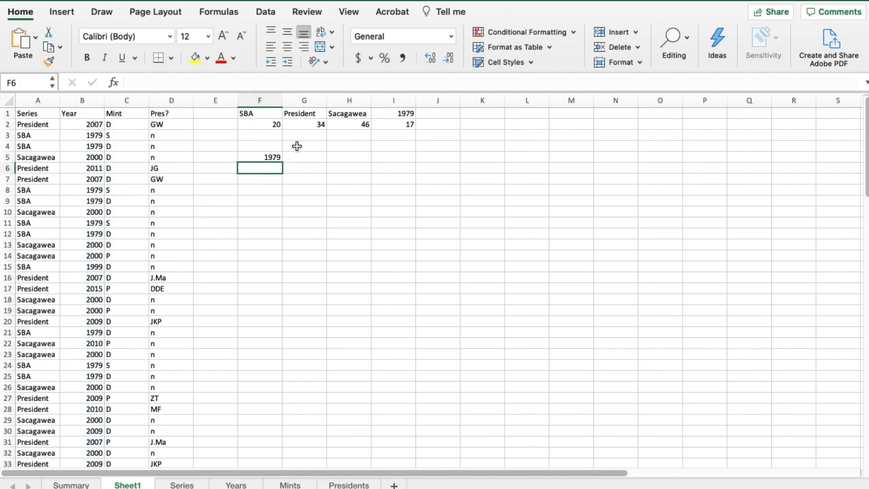
# - Clear the MIN formula from cell F5
pyautogui.click(269, 155)
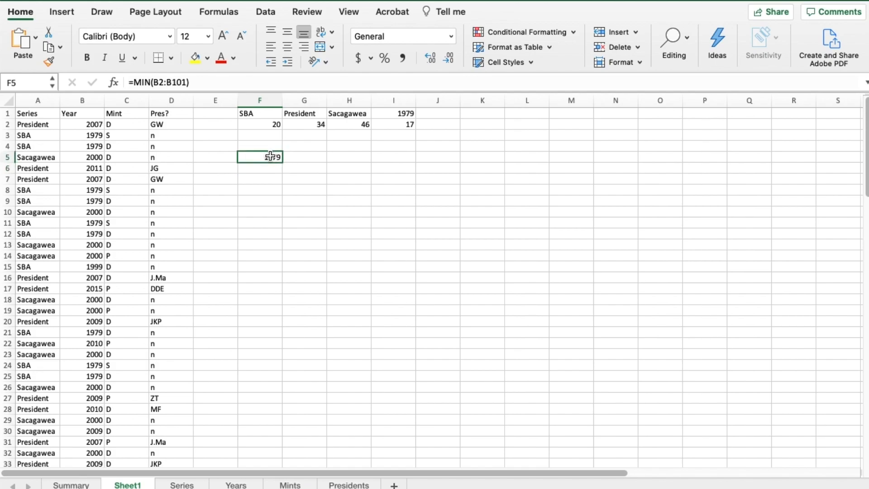
pyautogui.click(431, 114)
pyautogui.click(270, 159)
pyautogui.press('Delete')
# - Build the next year heading in cell J1 with the formula =I1+1
pyautogui.click(447, 113)
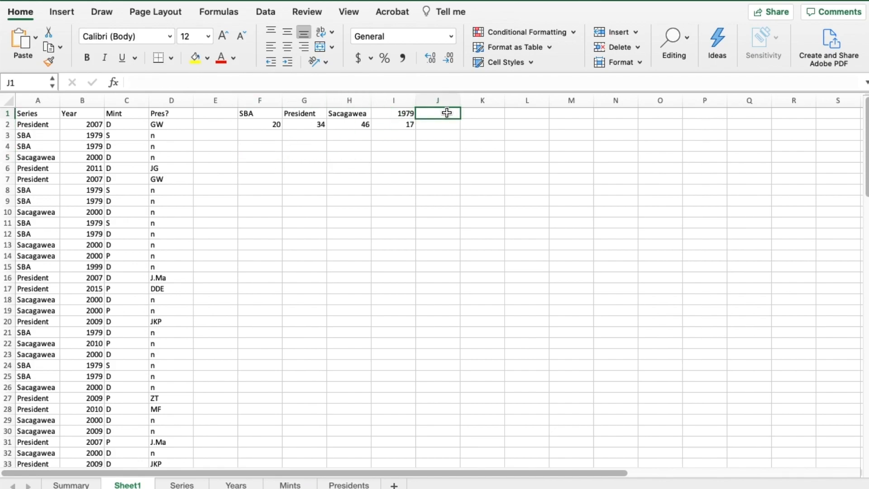
pyautogui.write('=')
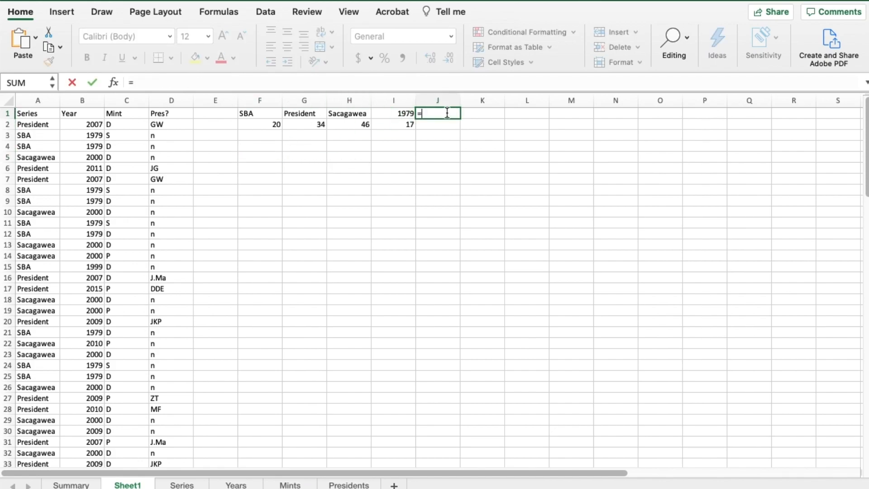
pyautogui.click(398, 114)
pyautogui.write('+1')
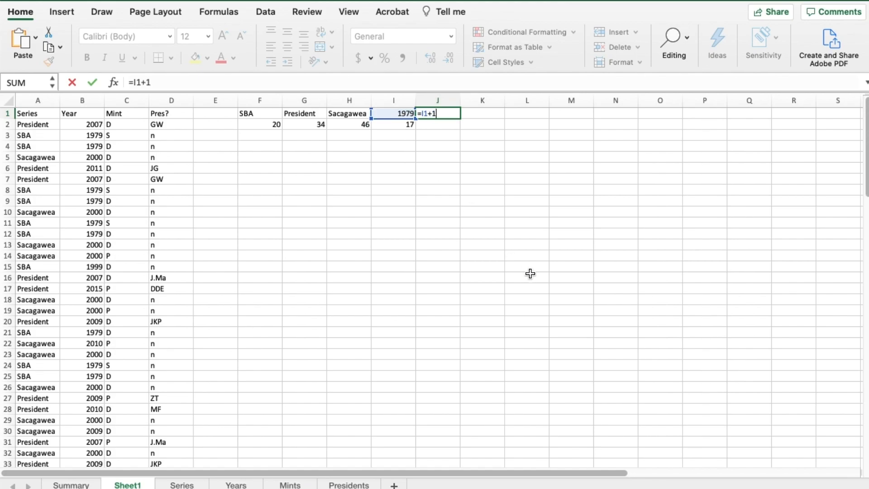
pyautogui.press('Return')
pyautogui.press('Up')
pyautogui.press('Left')
pyautogui.press('Right')
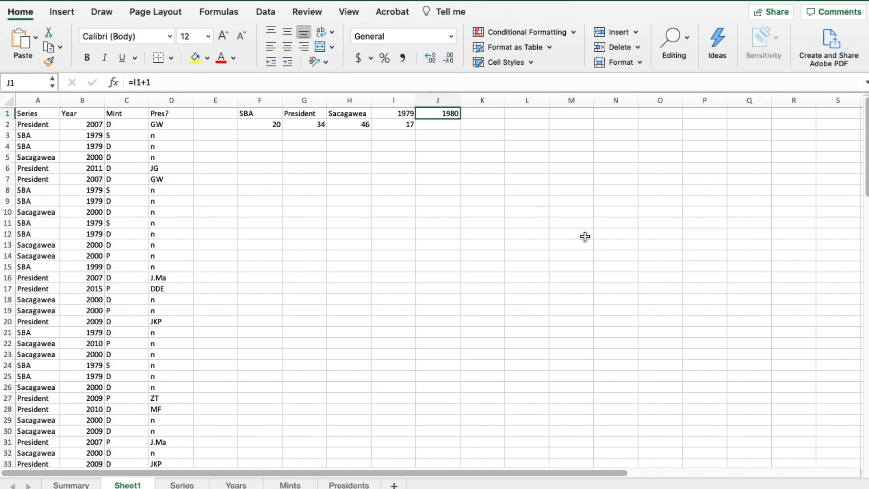
# - Copy the year heading formula from J1 into K1
pyautogui.press('super+c')
pyautogui.press('Right')
pyautogui.press('super+v')
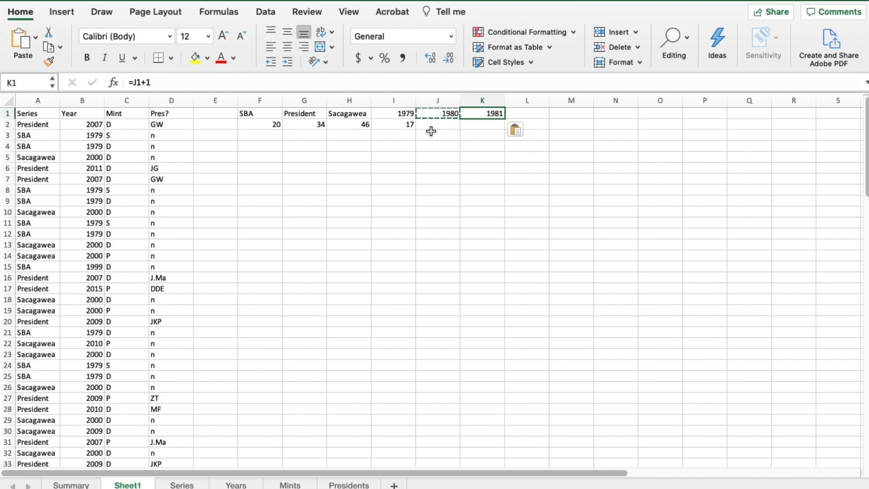
pyautogui.press('Escape')
pyautogui.click(264, 124)
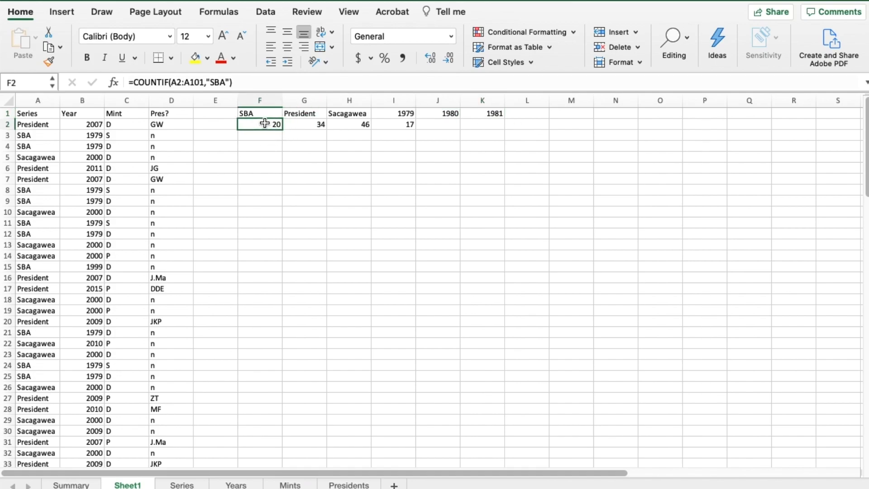
pyautogui.moveTo(232, 82); pyautogui.dragTo(111, 82)
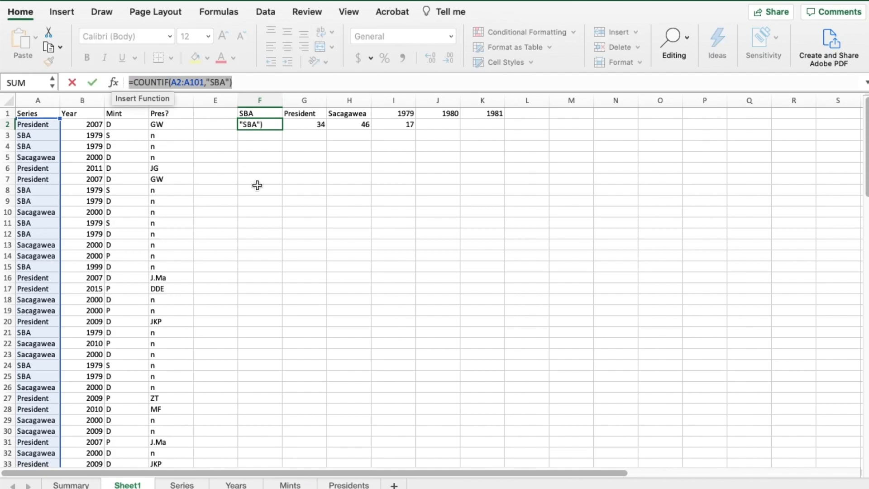
pyautogui.write('=')
pyautogui.click(299, 199)
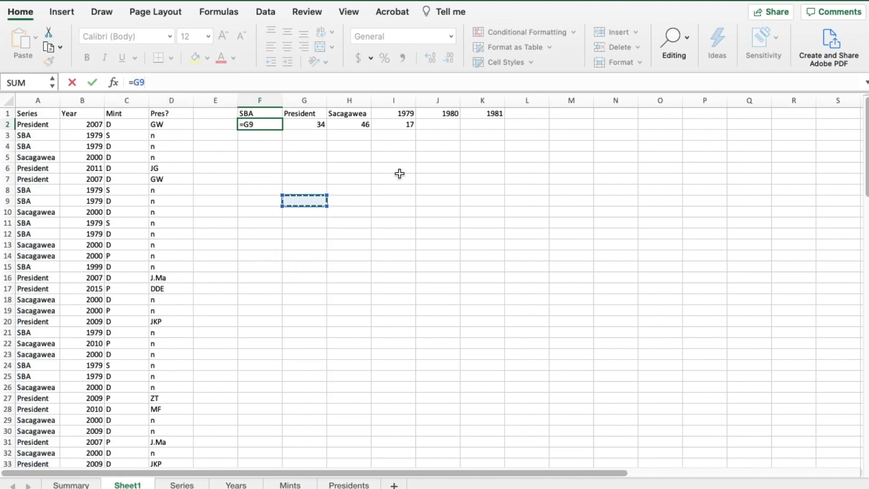
pyautogui.press('super+z')
pyautogui.press('Return')
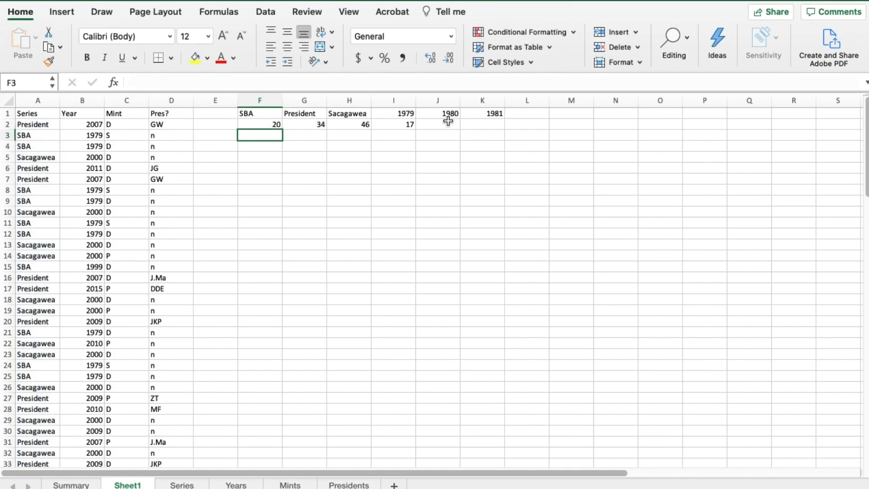
# - Narrow columns I through K to fit their year headings
pyautogui.click(471, 114)
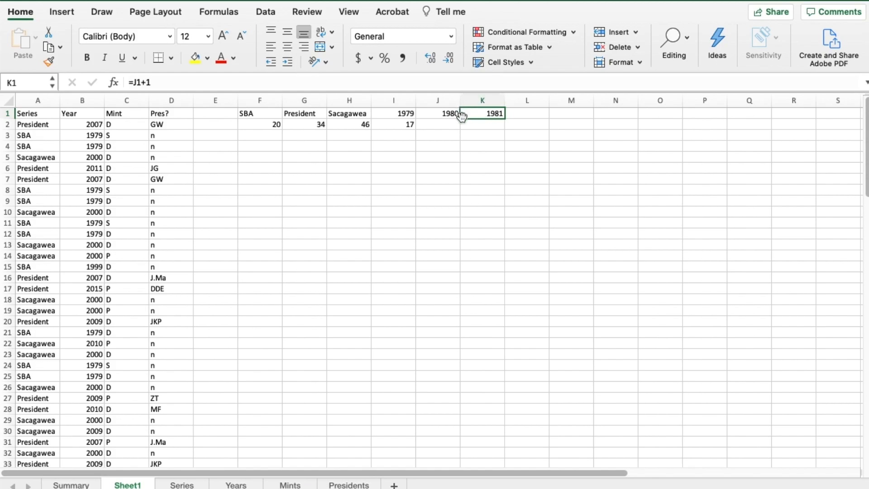
pyautogui.moveTo(394, 100); pyautogui.dragTo(437, 101)
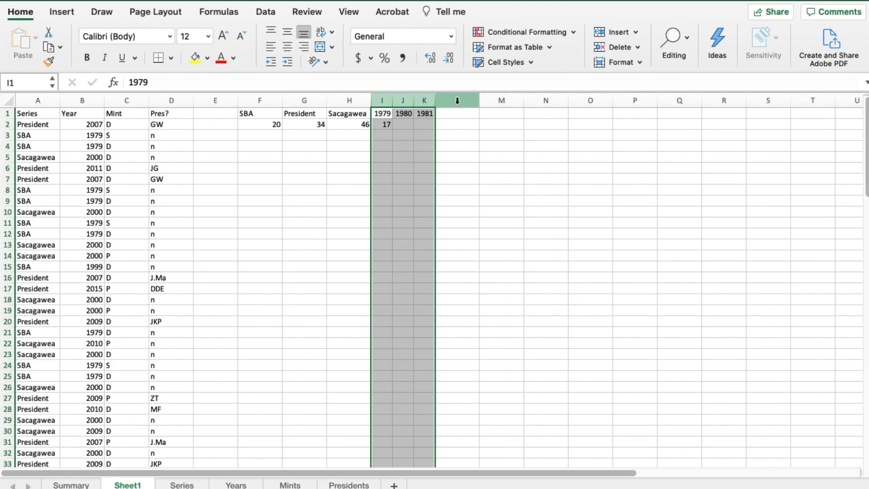
pyautogui.click(429, 115)
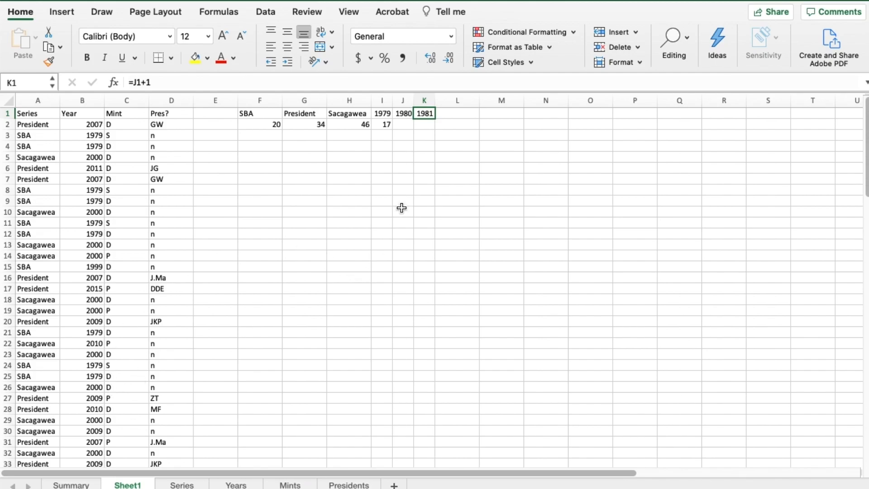
# - Copy the year heading formula from K1 across L1:AA1 to extend the headings to 1997
pyautogui.press('Right')
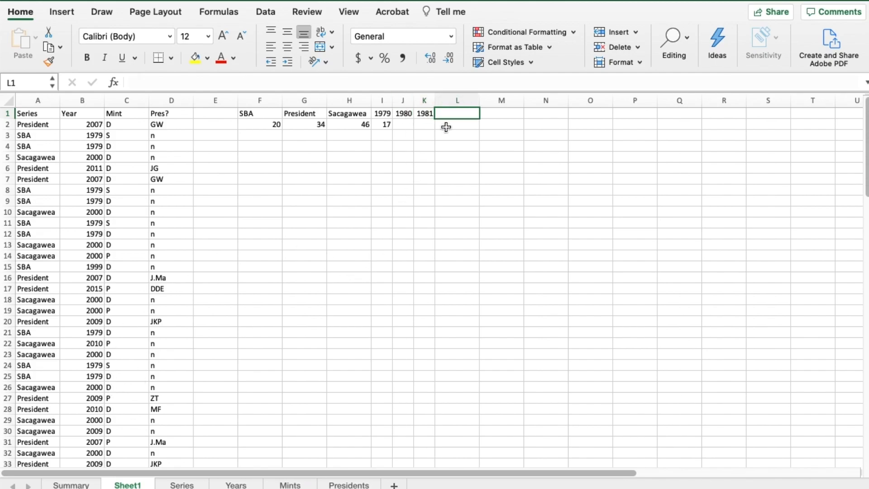
pyautogui.press('Left')
pyautogui.press('Right')
pyautogui.hotkey('shift', 'Right')
pyautogui.hotkey('shift', 'Right')
pyautogui.hotkey('shift', 'Right')
pyautogui.hotkey('shift', 'Right')
pyautogui.hotkey('shift', 'Right')
pyautogui.hotkey('shift', 'Right')
pyautogui.hotkey('shift', 'Right')
pyautogui.hotkey('shift', 'Right')
pyautogui.hotkey('shift', 'Right')
pyautogui.hotkey('shift', 'Right')
pyautogui.hotkey('shift', 'Right')
pyautogui.hotkey('shift', 'Right')
pyautogui.hotkey('shift', 'Right')
pyautogui.hotkey('shift', 'Right')
pyautogui.hotkey('shift', 'Right')
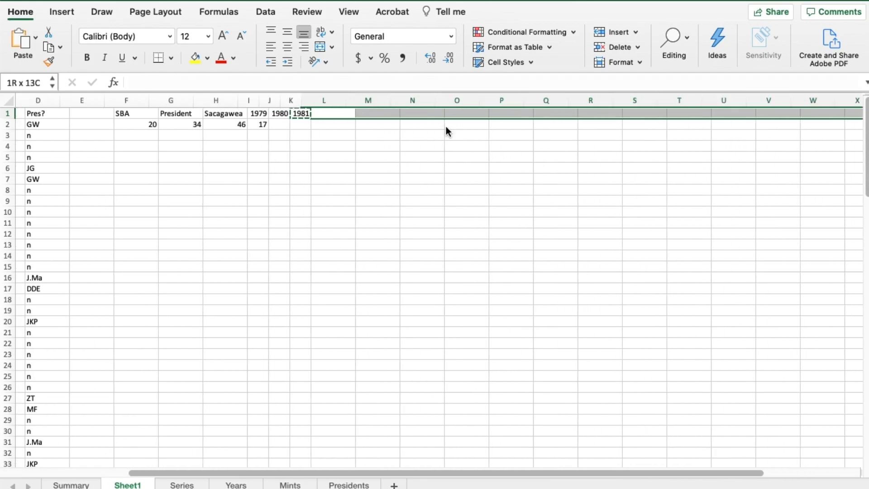
pyautogui.press('Return')
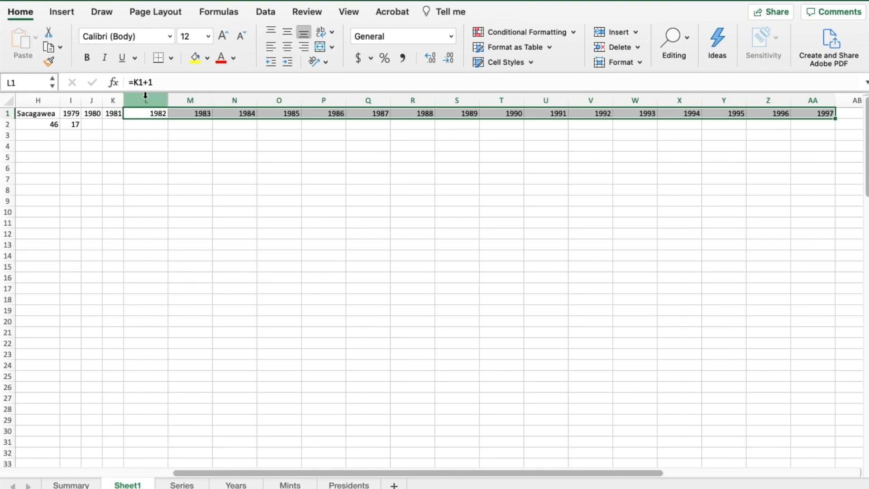
# - Narrow columns L through AA to fit their year headings
pyautogui.moveTo(146, 96); pyautogui.dragTo(803, 104)
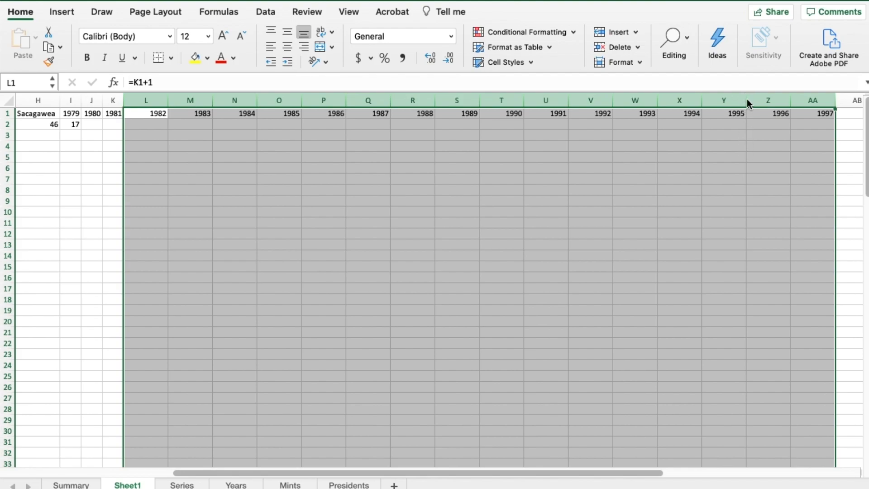
pyautogui.moveTo(747, 103); pyautogui.dragTo(723, 103)
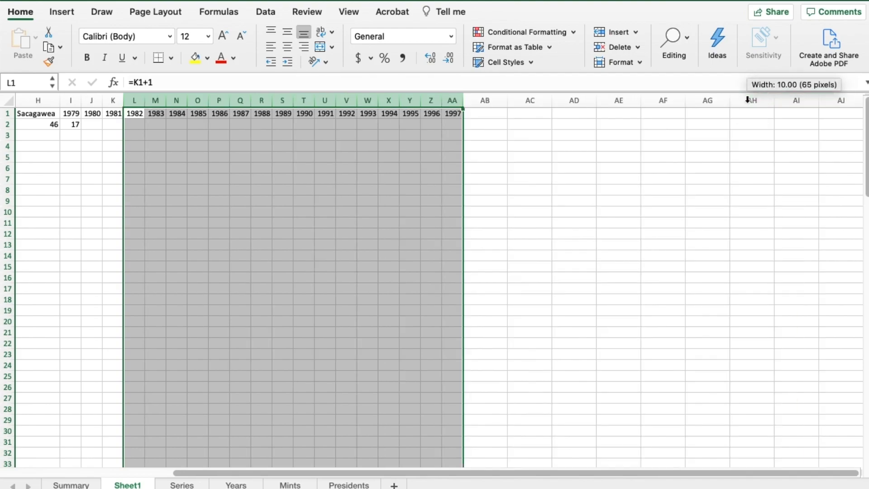
pyautogui.click(115, 100)
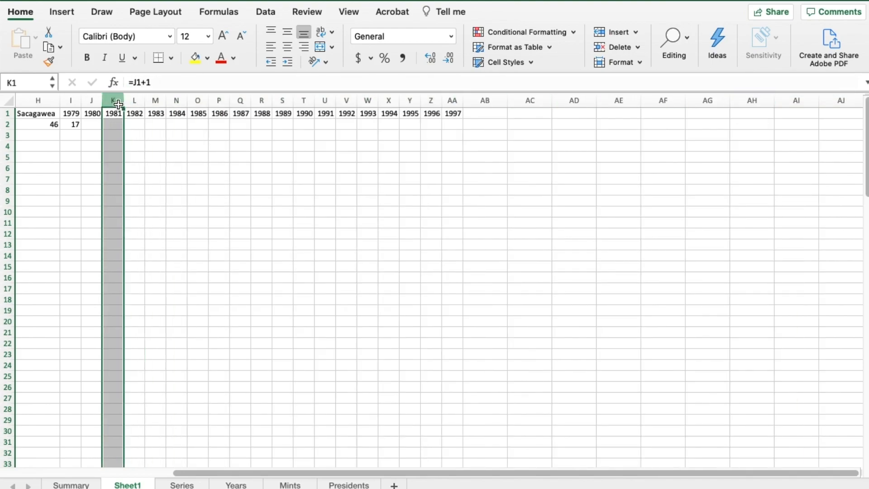
# - Copy the year formula from AA1 into each cell of AB1:AG1 to continue the headings to 2003
pyautogui.click(455, 113)
pyautogui.press('super+c')
pyautogui.press('Right')
pyautogui.press('super+v')
pyautogui.press('Right')
pyautogui.press('super+v')
pyautogui.press('Right')
pyautogui.press('super+v')
pyautogui.press('Right')
pyautogui.press('super+v')
pyautogui.press('Right')
pyautogui.press('super+v')
pyautogui.press('Right')
pyautogui.press('super+v')
pyautogui.press('Right')
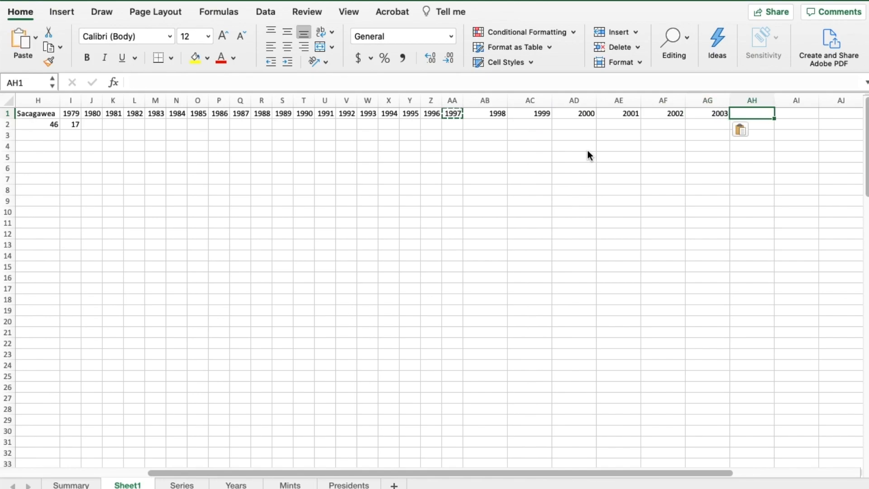
# - Find the latest coin year in cell F8 with the formula =MAX(B2:B101), and clear the cell again
pyautogui.press('Left')
pyautogui.press('Left')
pyautogui.press('Left')
pyautogui.press('Left')
pyautogui.press('Left')
pyautogui.press('Left')
pyautogui.press('Left')
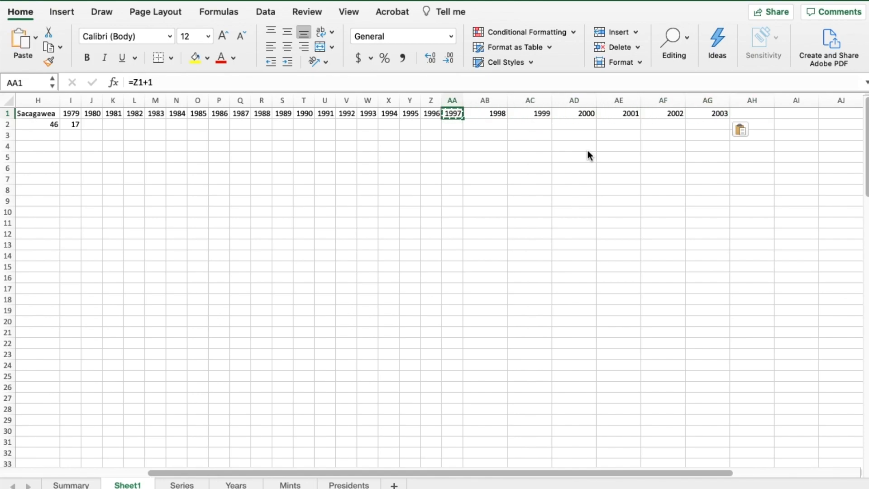
pyautogui.moveTo(583, 473); pyautogui.dragTo(348, 421)
pyautogui.click(264, 191)
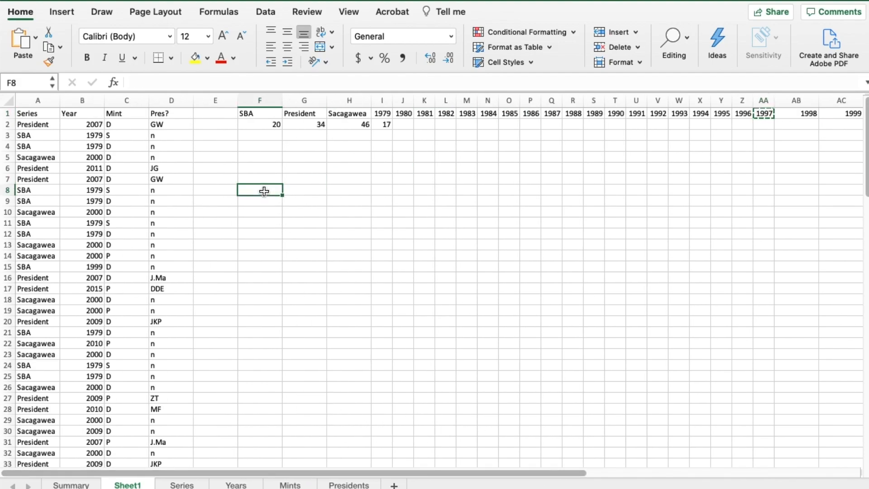
pyautogui.write('=MAX(')
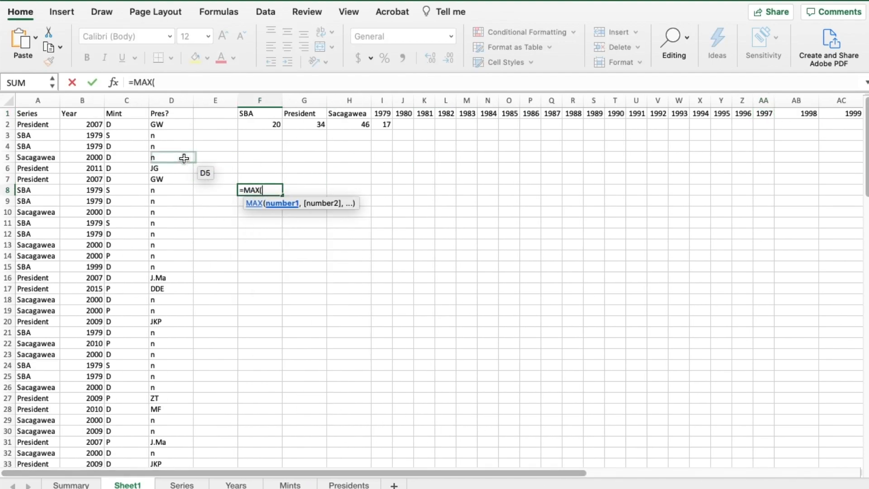
pyautogui.moveTo(84, 124); pyautogui.dragTo(85, 136)
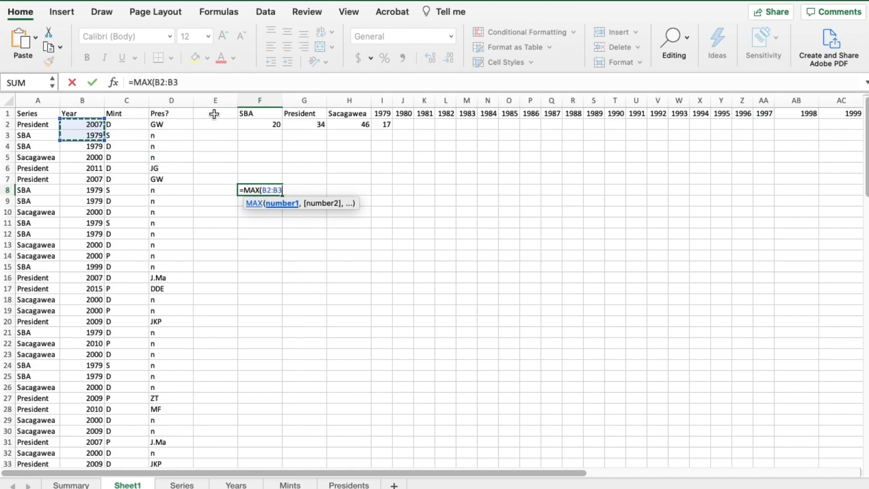
pyautogui.click(196, 83)
pyautogui.press('BackSpace')
pyautogui.write('101)')
pyautogui.press('Return')
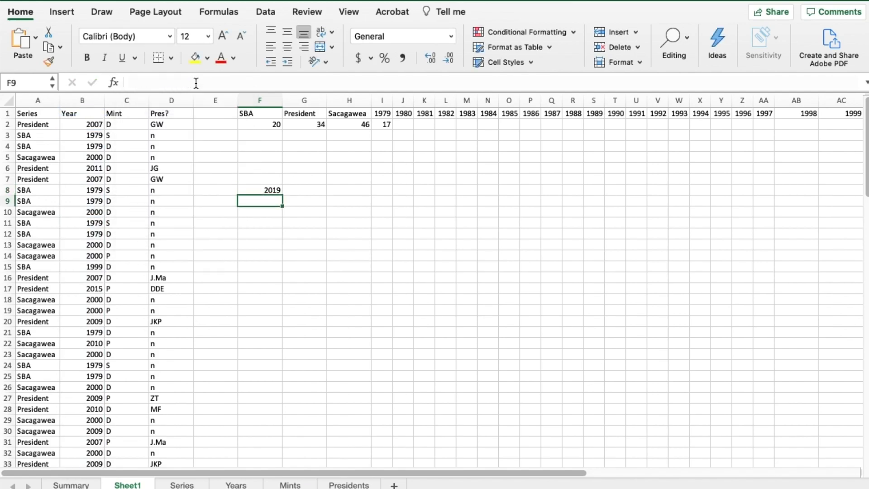
pyautogui.click(270, 190)
pyautogui.press('Delete')
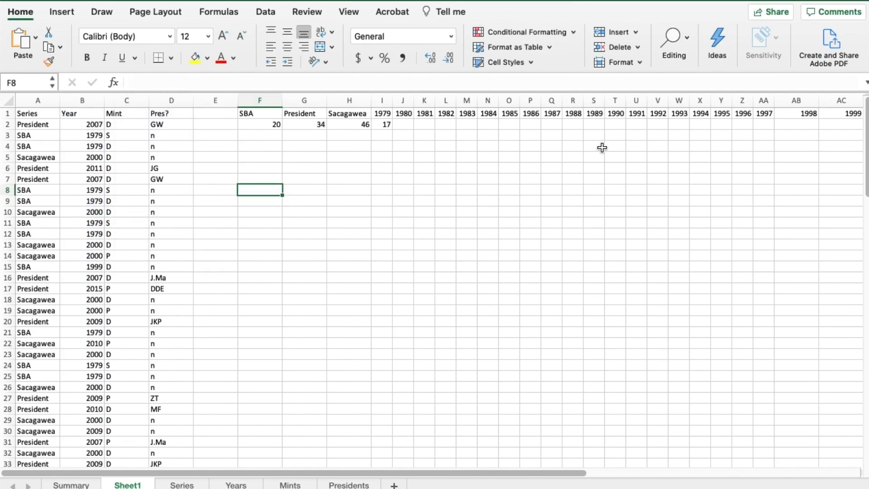
# - Copy the year headings in AB1:AG1 into the cells starting at AH1, extending the row to 2009
pyautogui.click(795, 114)
pyautogui.press('Right')
pyautogui.press('Right')
pyautogui.press('Right')
pyautogui.press('Right')
pyautogui.press('Right')
pyautogui.press('Right')
pyautogui.press('Right')
pyautogui.press('Right')
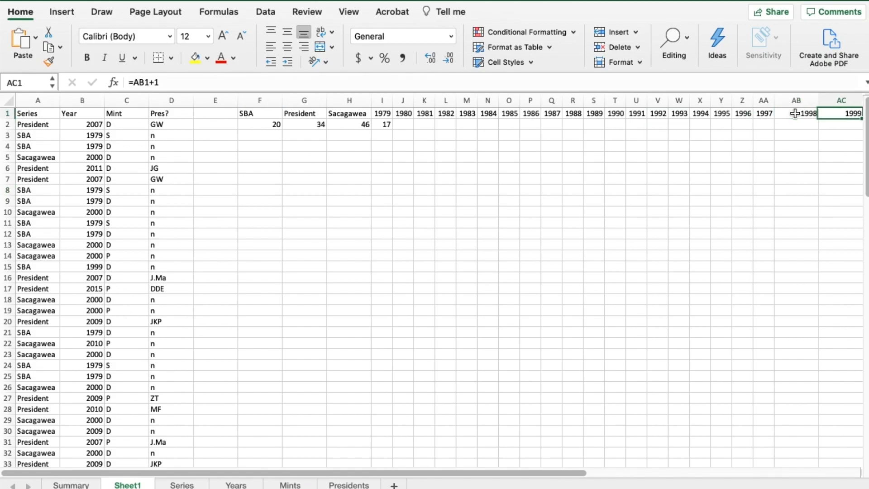
pyautogui.press('Left')
pyautogui.press('Left')
pyautogui.press('Left')
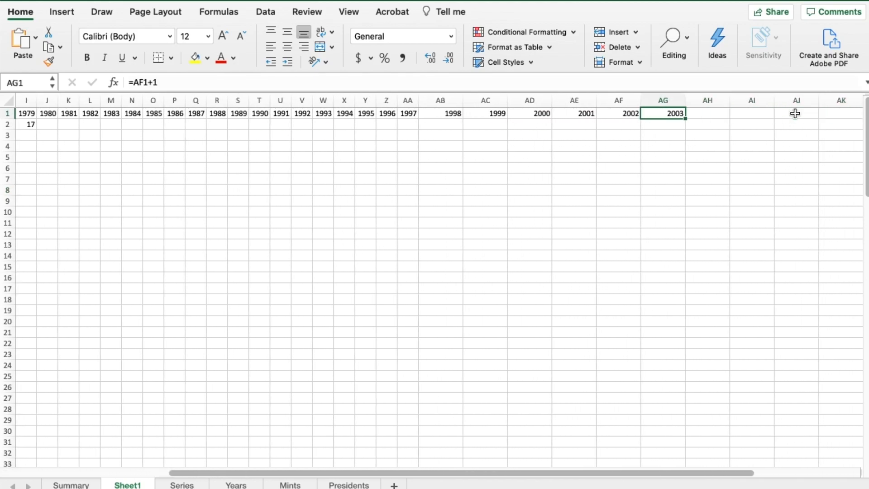
pyautogui.hotkey('shift', 'Left')
pyautogui.hotkey('shift', 'Left')
pyautogui.hotkey('shift', 'Left')
pyautogui.hotkey('shift', 'Left')
pyautogui.hotkey('shift', 'Left')
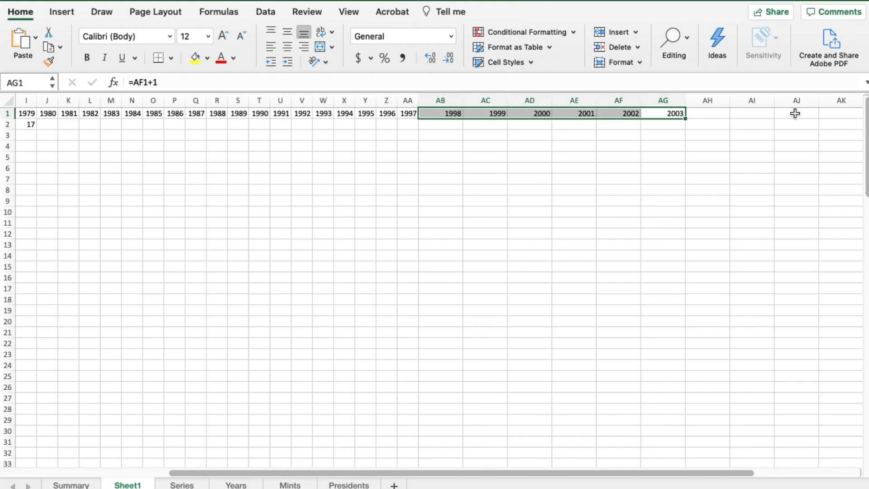
pyautogui.press('super+c')
pyautogui.click(708, 104)
pyautogui.click(704, 112)
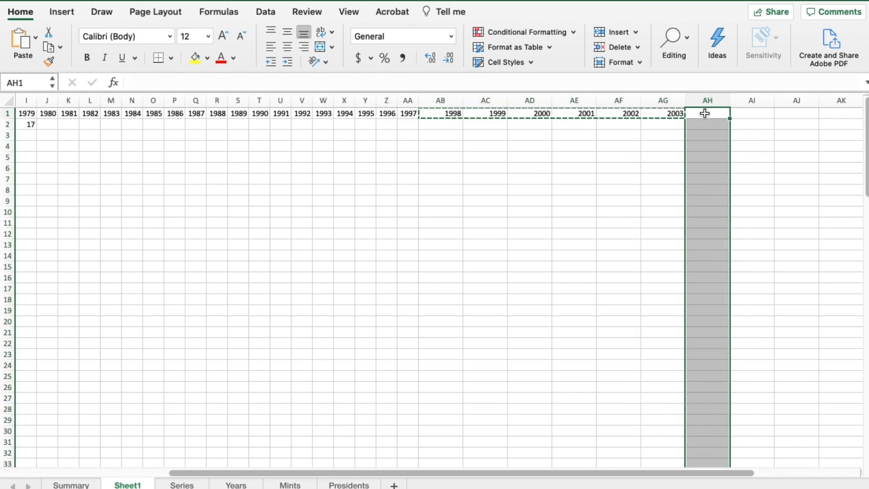
pyautogui.press('super+v')
# - Copy the ten year headings in AD1:AM1 into the cells starting at AN1, extending the row to 2019
pyautogui.press('Right')
pyautogui.press('Right')
pyautogui.press('Right')
pyautogui.press('Right')
pyautogui.press('Right')
pyautogui.press('Right')
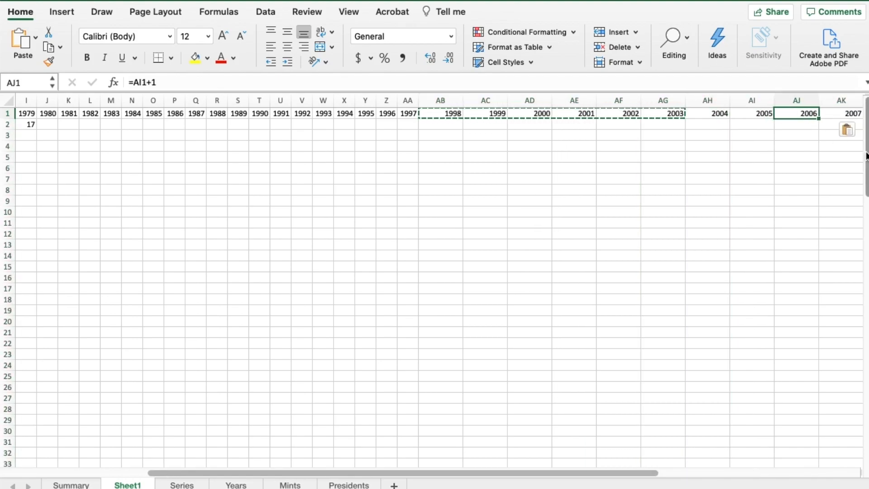
pyautogui.press('Left')
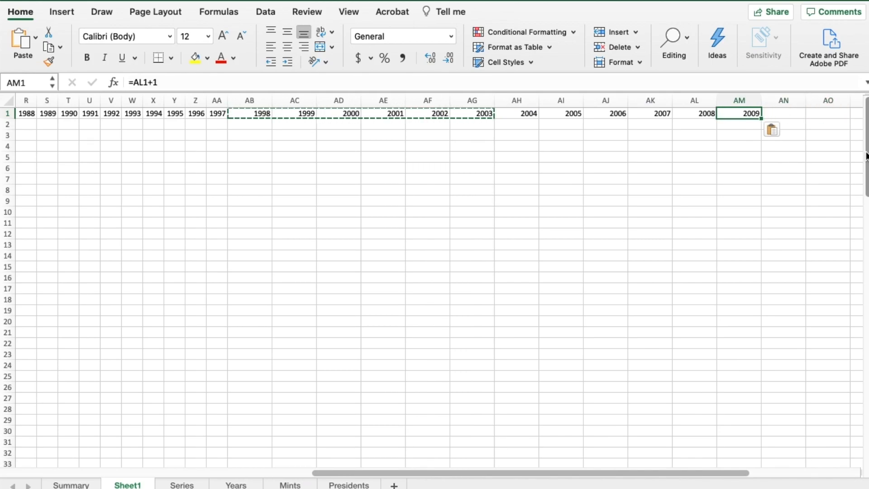
pyautogui.hotkey('shift', 'Left')
pyautogui.hotkey('shift', 'Left')
pyautogui.hotkey('shift', 'Left')
pyautogui.hotkey('shift', 'Left')
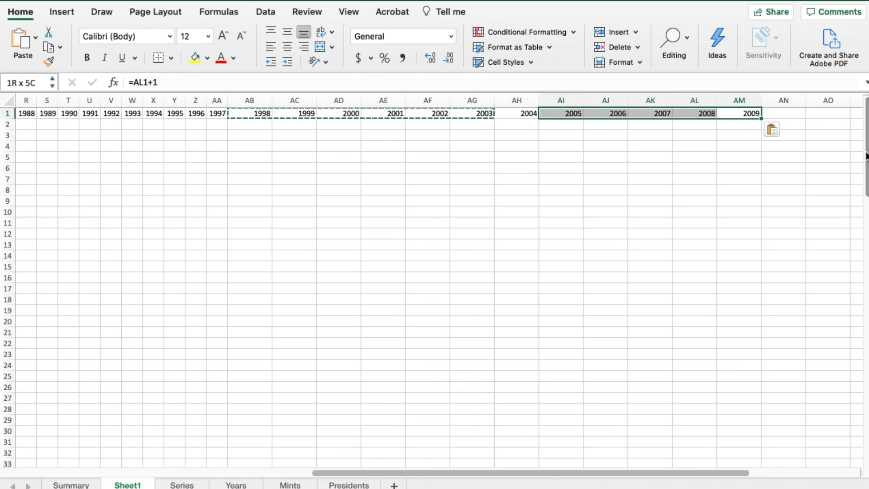
pyautogui.hotkey('shift', 'Left')
pyautogui.hotkey('shift', 'Left')
pyautogui.hotkey('shift', 'Left')
pyautogui.hotkey('shift', 'Left')
pyautogui.hotkey('shift', 'Left')
pyautogui.press('cmd+c')
pyautogui.click(794, 115)
pyautogui.press('cmd+v')
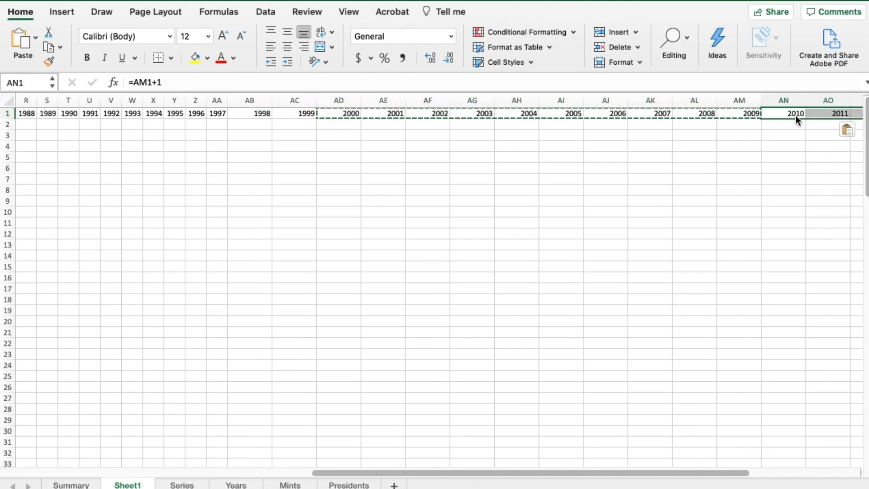
# - Narrow columns AB through AW to fit their year headings
pyautogui.moveTo(252, 101); pyautogui.dragTo(754, 142)
pyautogui.doubleClick(715, 99)
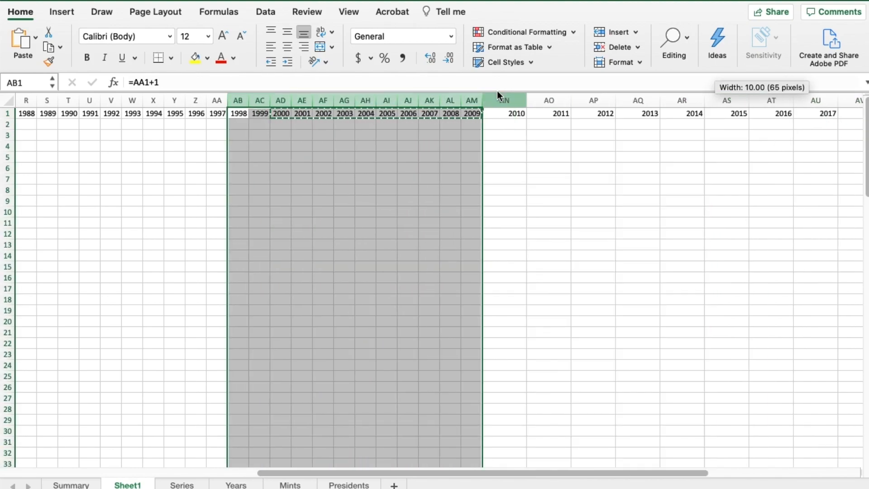
pyautogui.moveTo(504, 100); pyautogui.dragTo(794, 100)
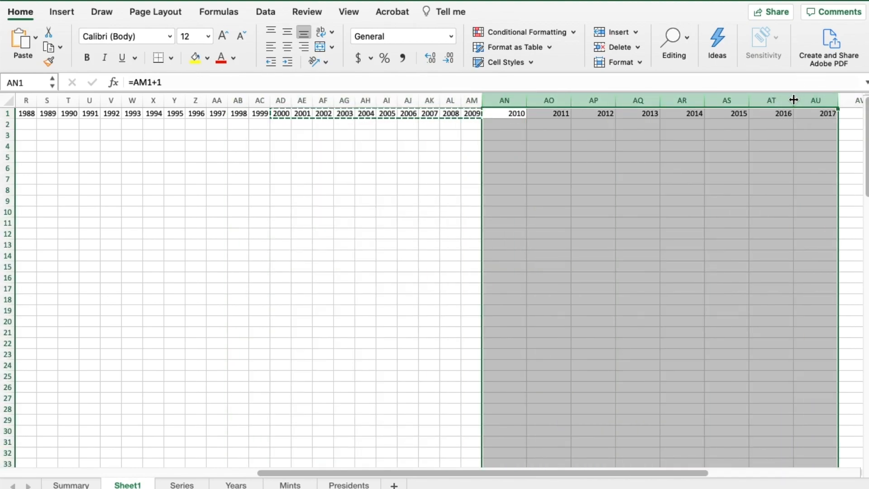
pyautogui.doubleClick(793, 100)
pyautogui.moveTo(662, 100); pyautogui.dragTo(698, 103)
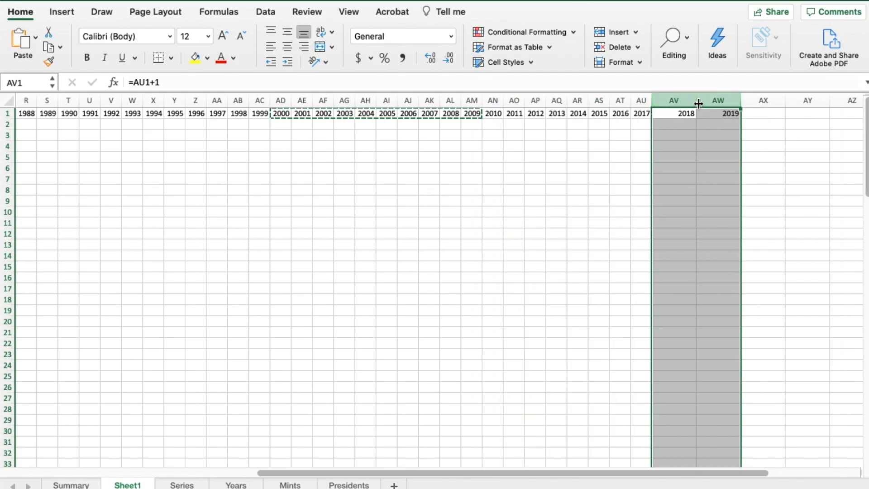
pyautogui.doubleClick(698, 104)
# - Anchor the column references in the 1979 count in I2, making the formula =COUNTIF($B2:$B101,"1979")
pyautogui.moveTo(632, 467); pyautogui.dragTo(307, 404)
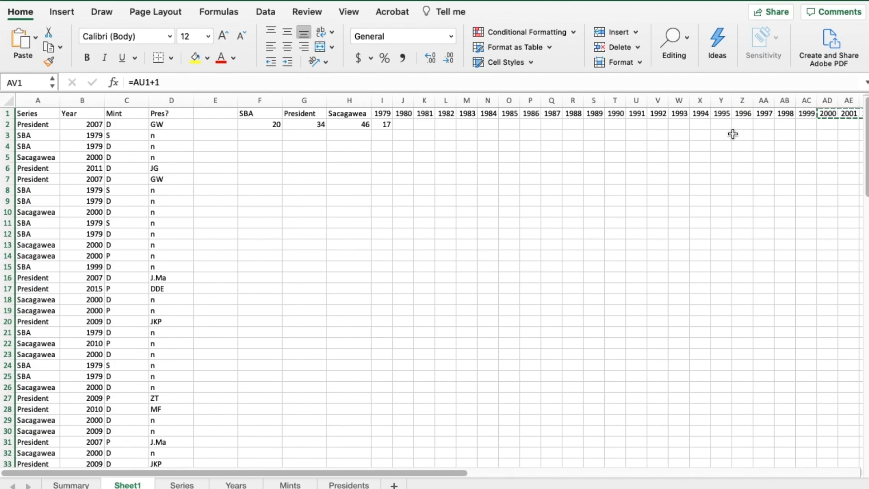
pyautogui.click(402, 101)
pyautogui.click(403, 113)
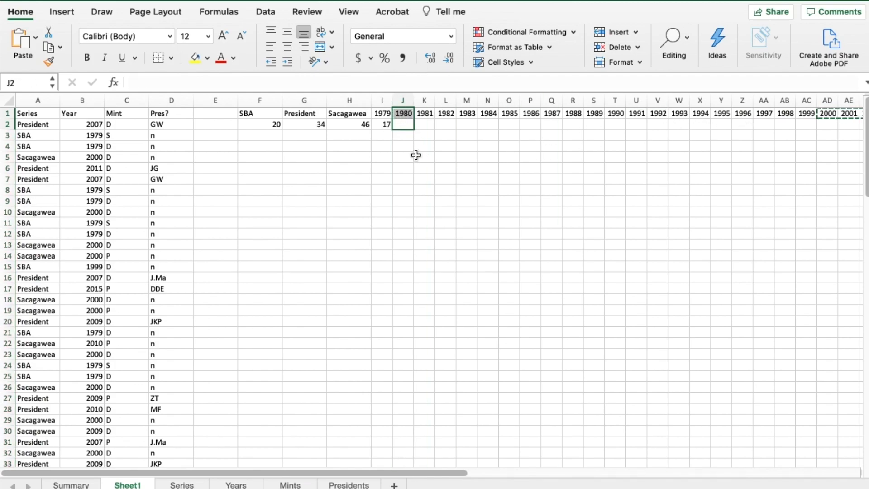
pyautogui.click(401, 125)
pyautogui.press('Left')
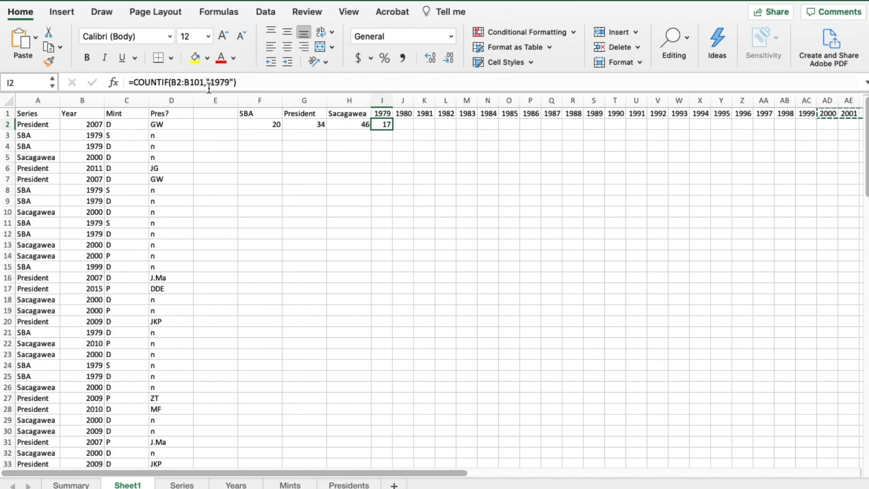
pyautogui.moveTo(242, 81); pyautogui.dragTo(131, 86)
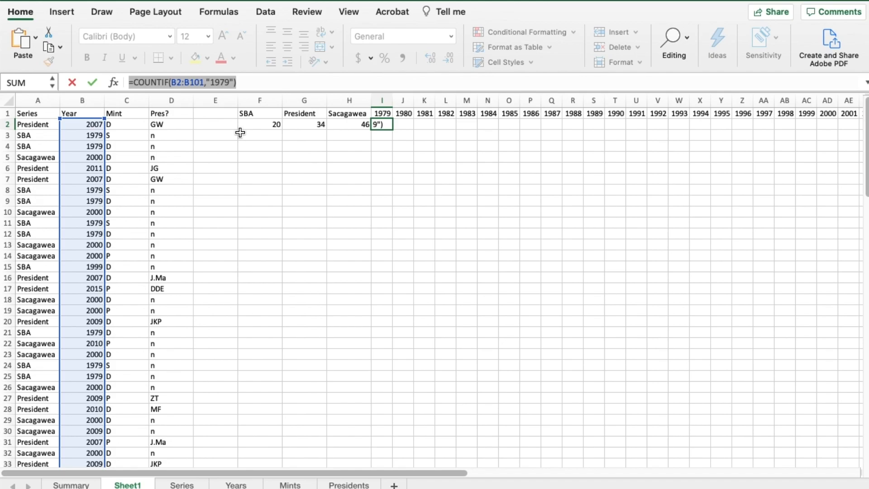
pyautogui.click(219, 82)
pyautogui.click(172, 81)
pyautogui.write('$B2:$')
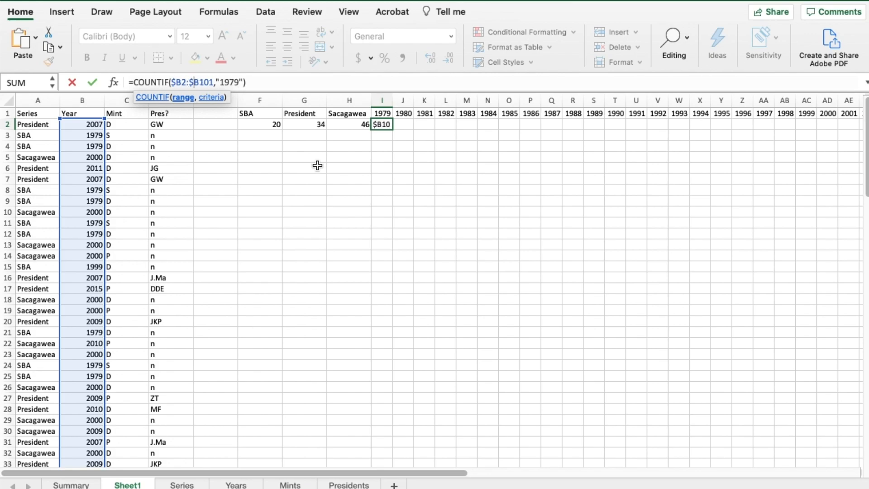
pyautogui.press('Return')
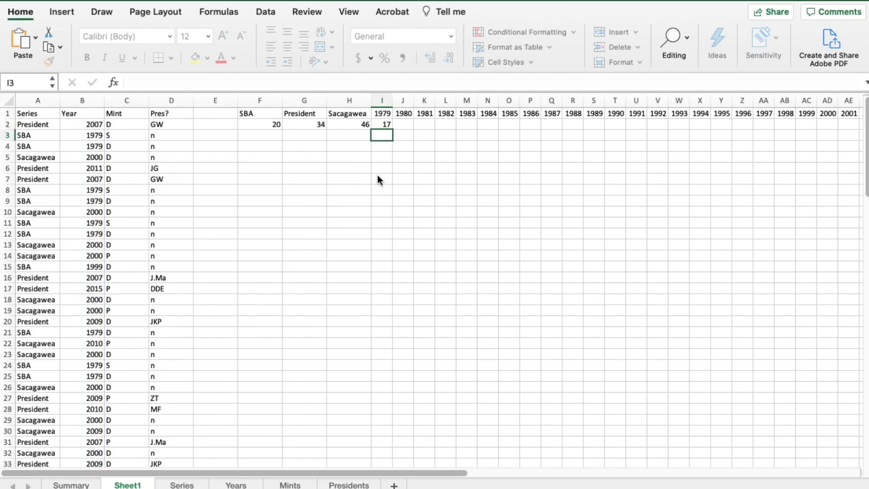
# - Copy the 1979 count formula into J2 and change its criterion to "1980"
pyautogui.press('super+c')
pyautogui.press('Right')
pyautogui.press('super+v')
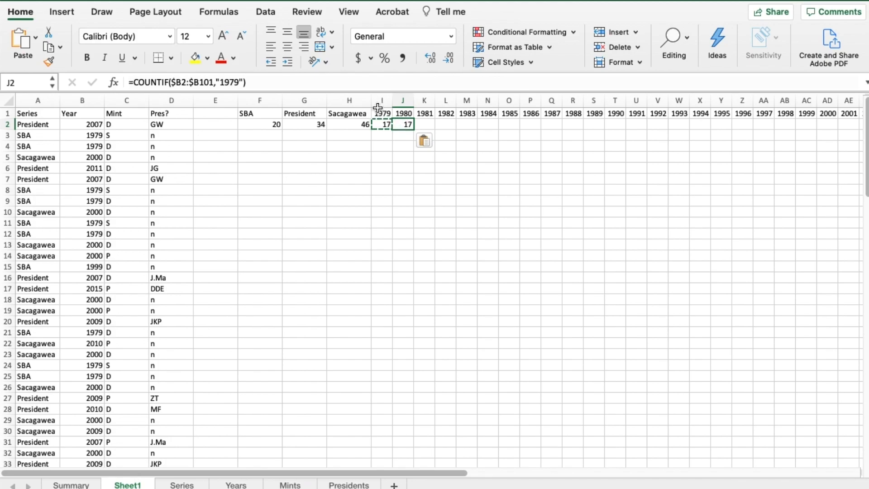
pyautogui.click(238, 84)
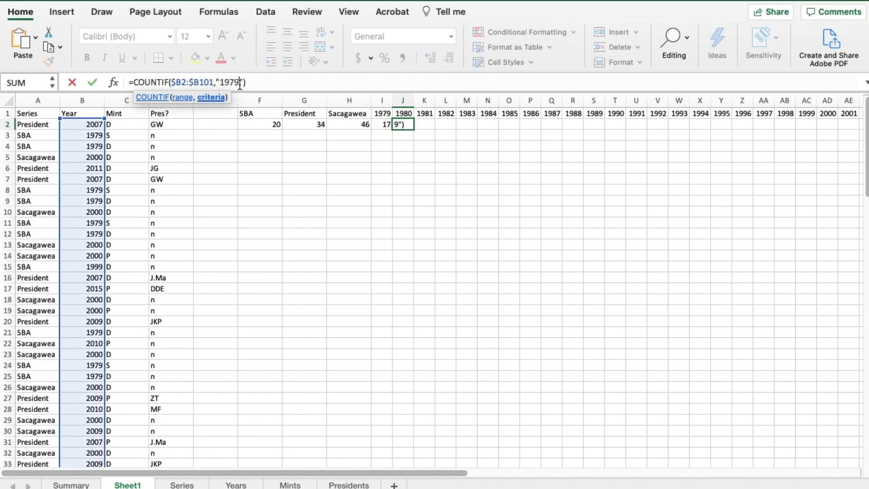
pyautogui.press('BackSpace')
pyautogui.press('BackSpace')
pyautogui.write('80')
pyautogui.press('Return')
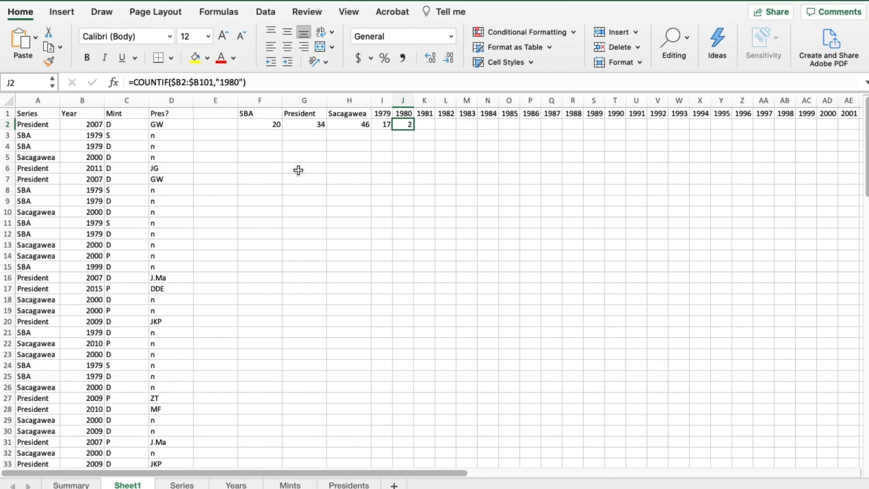
# - Enter a formula in F6 to count the years in B2:B101 with the criterion ">1979"
pyautogui.click(265, 169)
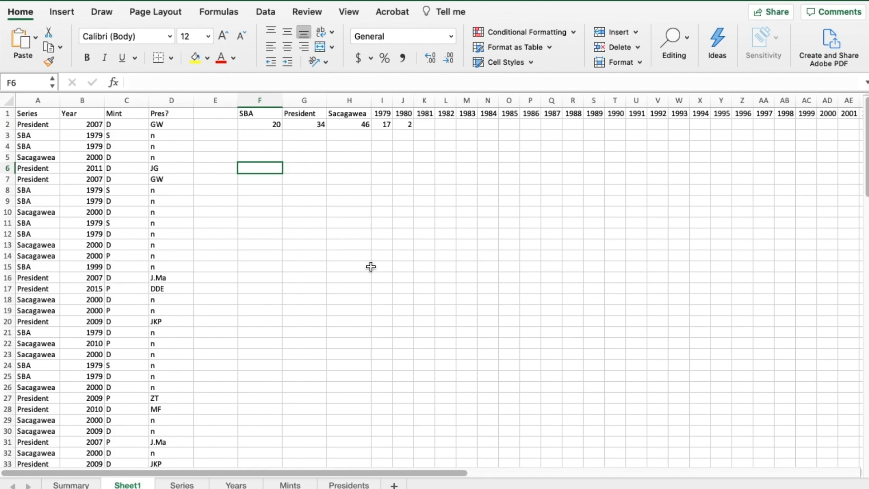
pyautogui.write('=')
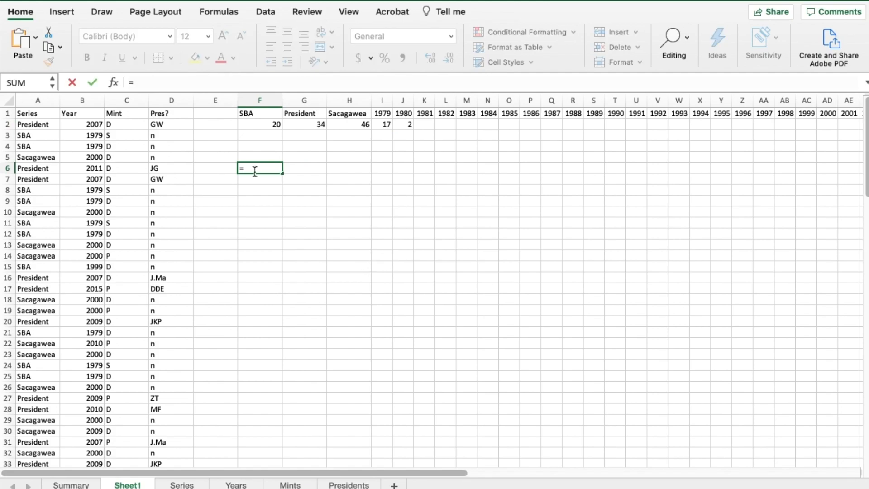
pyautogui.write('COINTIF(')
pyautogui.moveTo(92, 124); pyautogui.dragTo(90, 447)
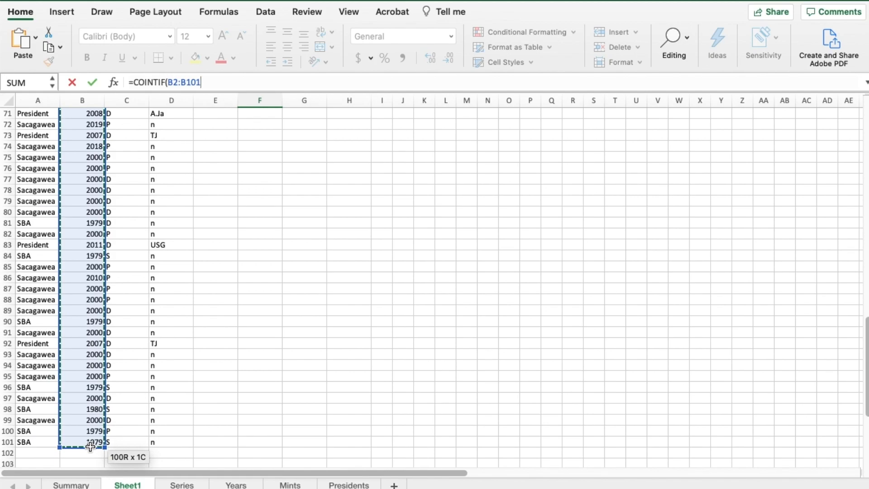
pyautogui.write(',">1')
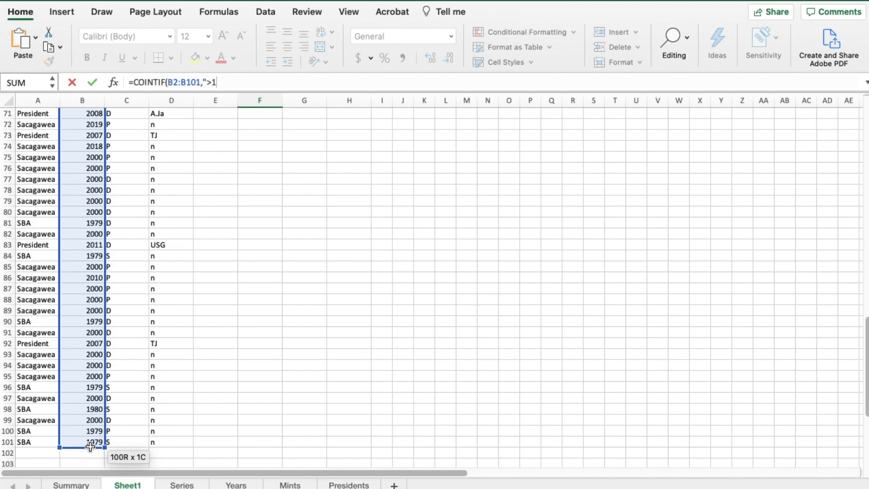
pyautogui.write('79")')
pyautogui.press('Return')
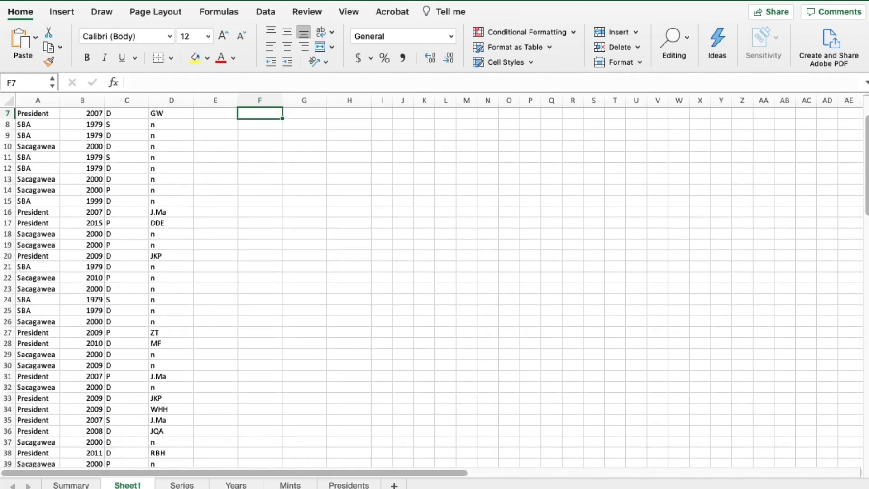
pyautogui.scroll(3, 862, 205)
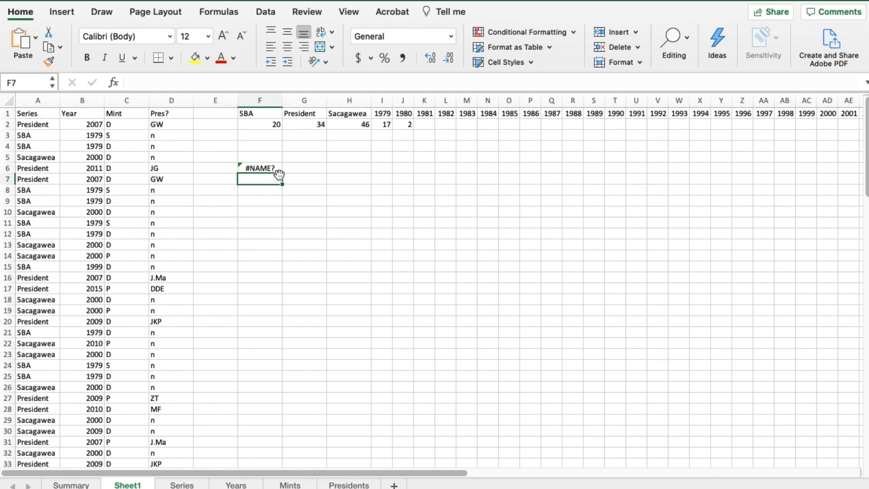
# - Correct the misspelled function name in F6 to COUNTIF
pyautogui.click(270, 169)
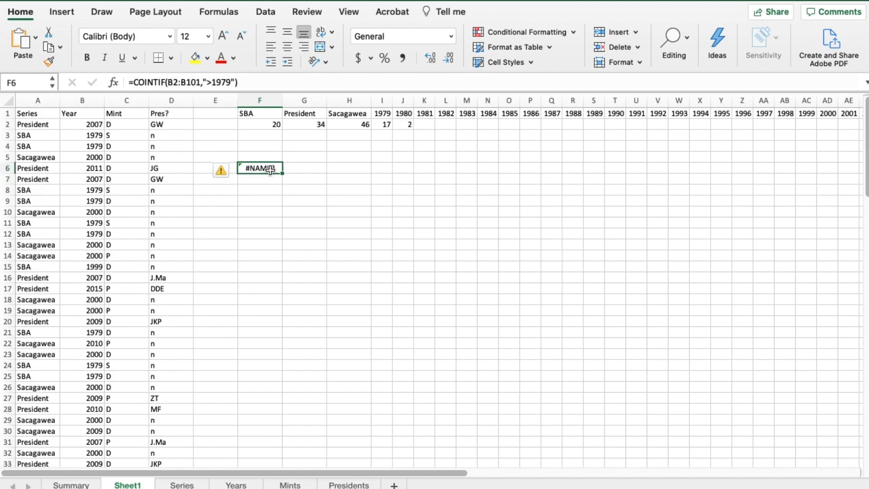
pyautogui.click(140, 82)
pyautogui.click(148, 83)
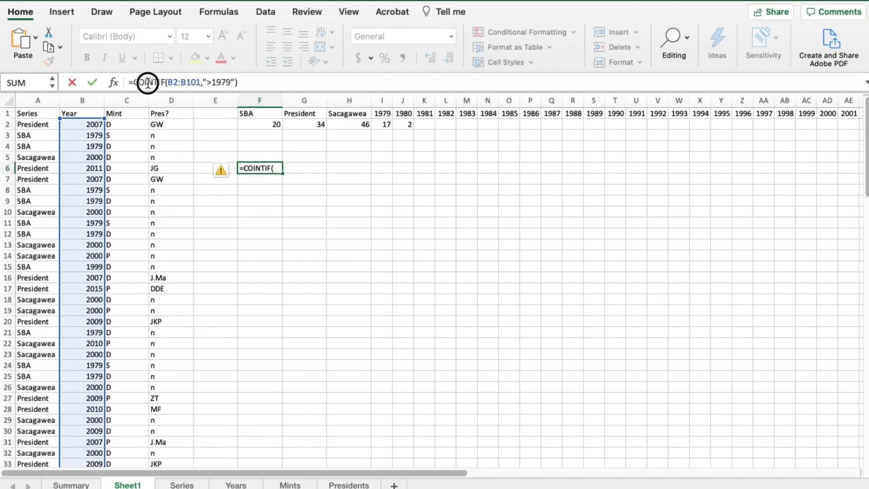
pyautogui.press('BackSpace')
pyautogui.write('U')
pyautogui.press('Return')
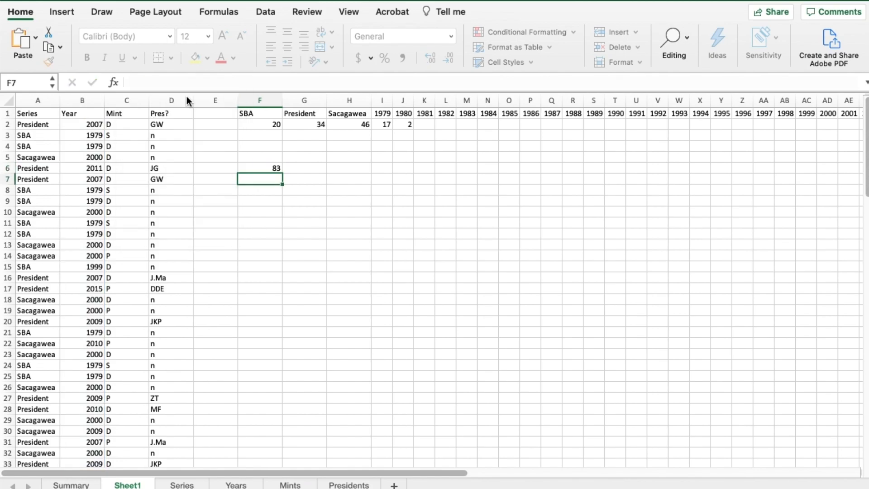
pyautogui.press('Up')
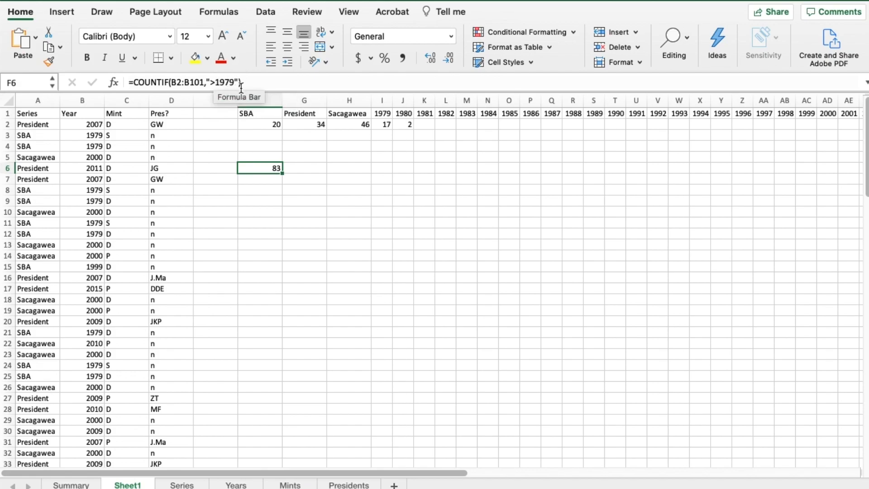
# - Extend the F6 formula to =COUNTIF(B2:B101,">1979")-COUNTIF(B2:B101,">1989") to count only the coins of the 1980s
pyautogui.click(269, 83)
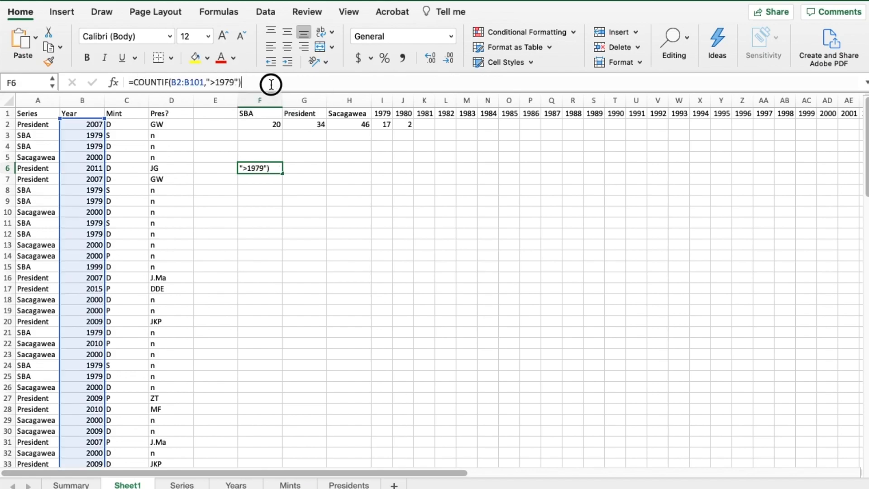
pyautogui.write('-')
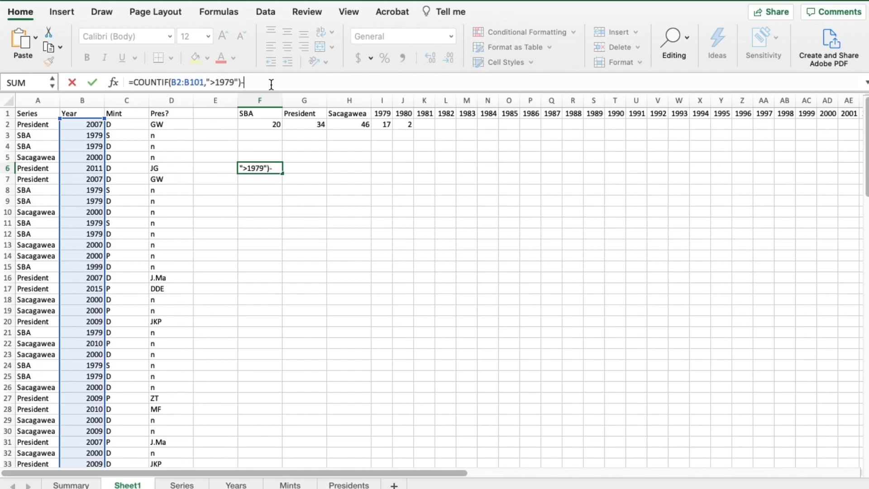
pyautogui.write('COUNT(')
pyautogui.press('BackSpace')
pyautogui.write('IF(')
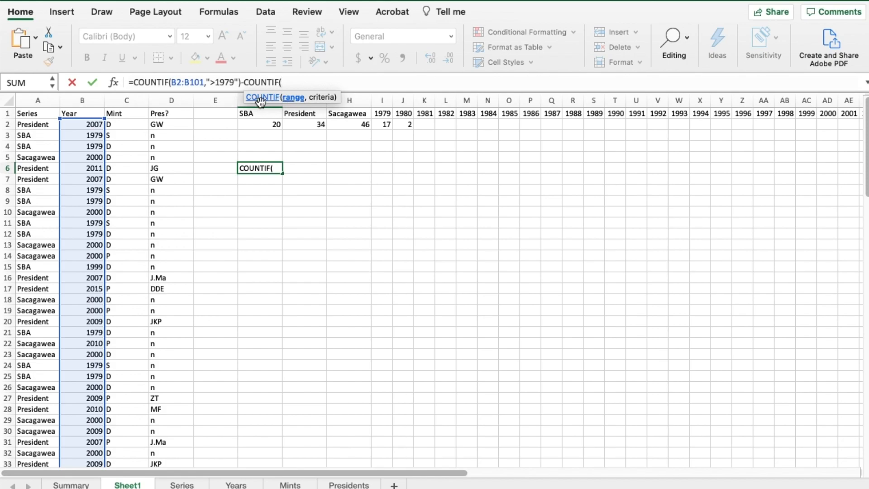
pyautogui.write('B')
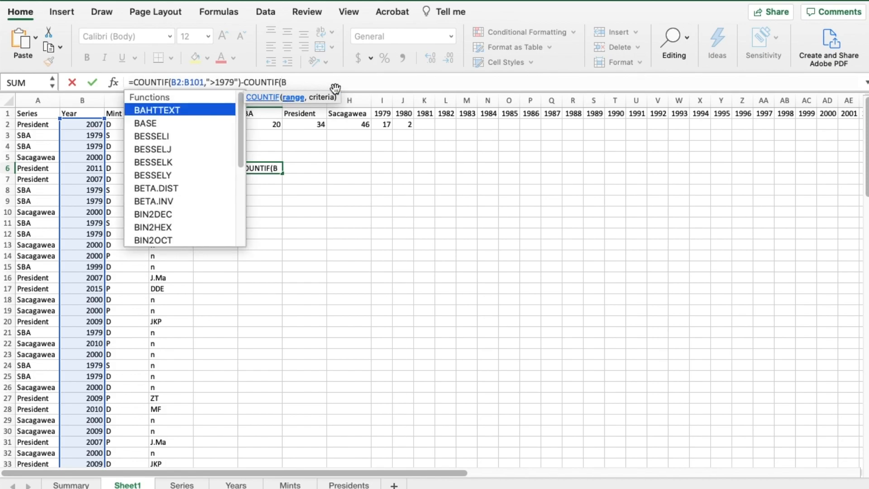
pyautogui.write('2:B101')
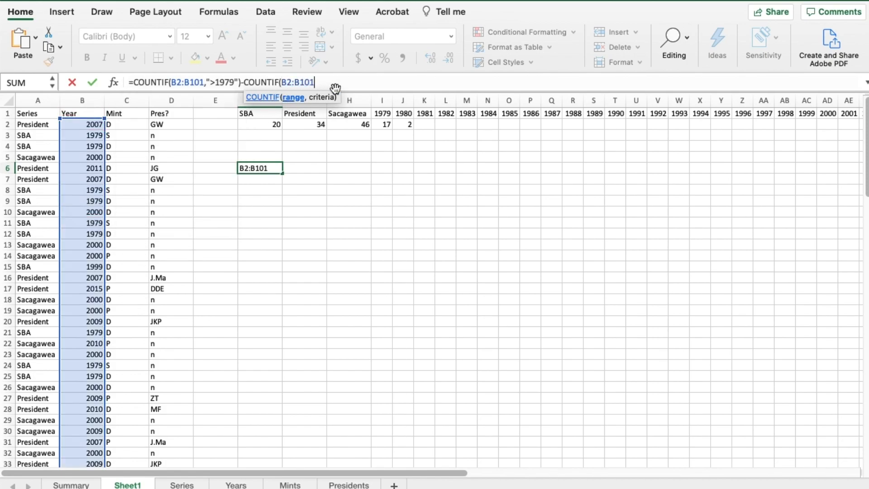
pyautogui.write(',">1989")')
pyautogui.press('Return')
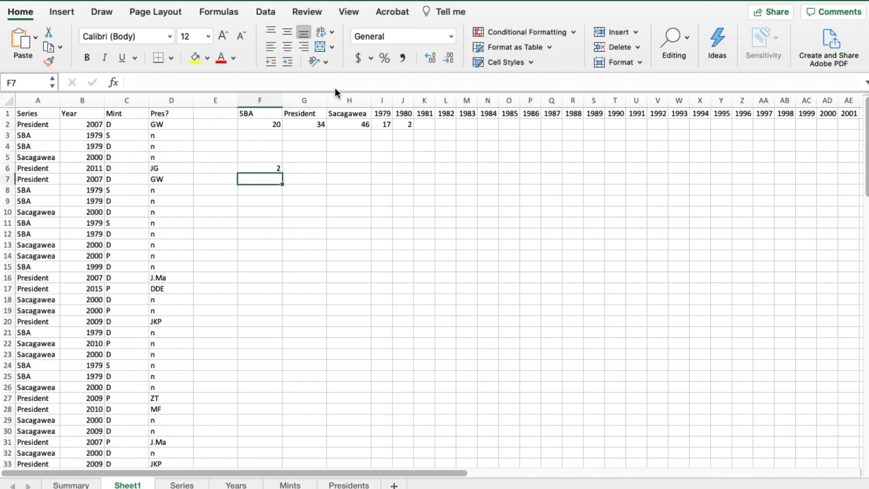
pyautogui.press('Up')
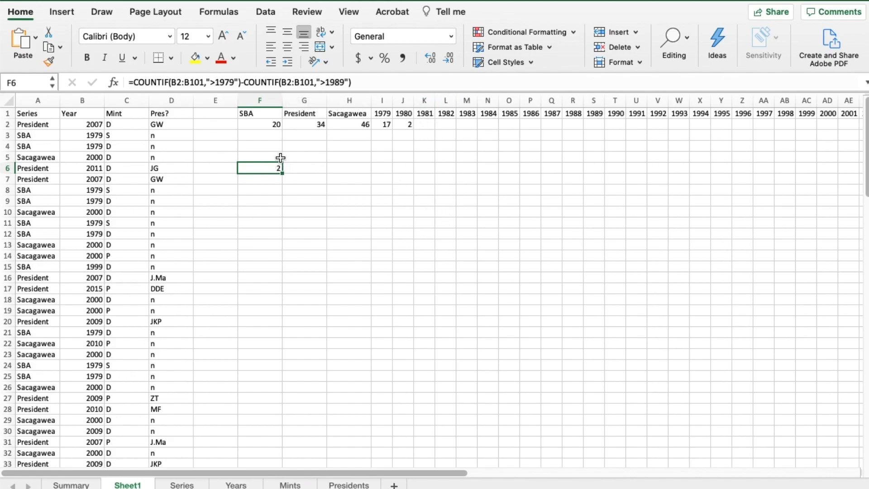
pyautogui.click(399, 122)
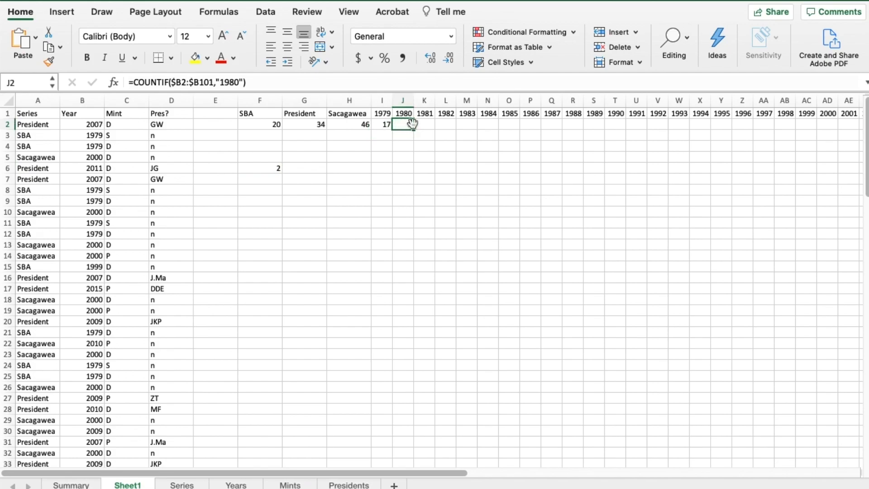
pyautogui.moveTo(424, 123); pyautogui.dragTo(571, 127)
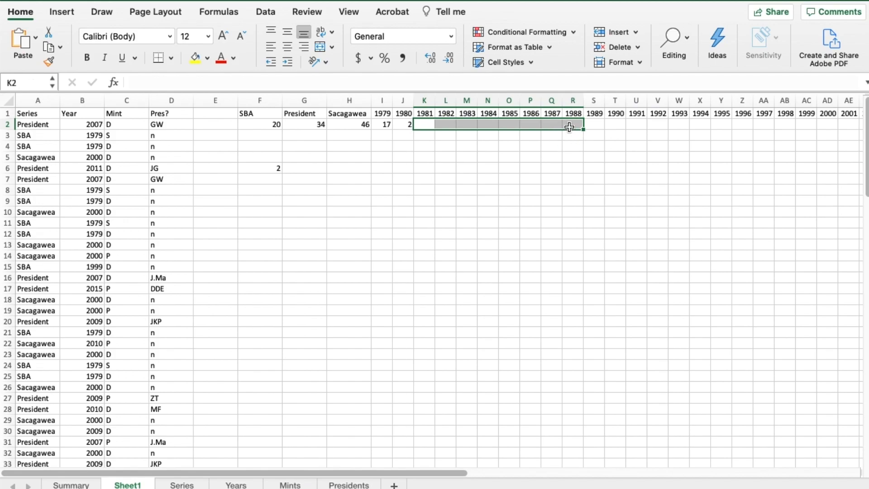
pyautogui.click(290, 179)
pyautogui.click(274, 201)
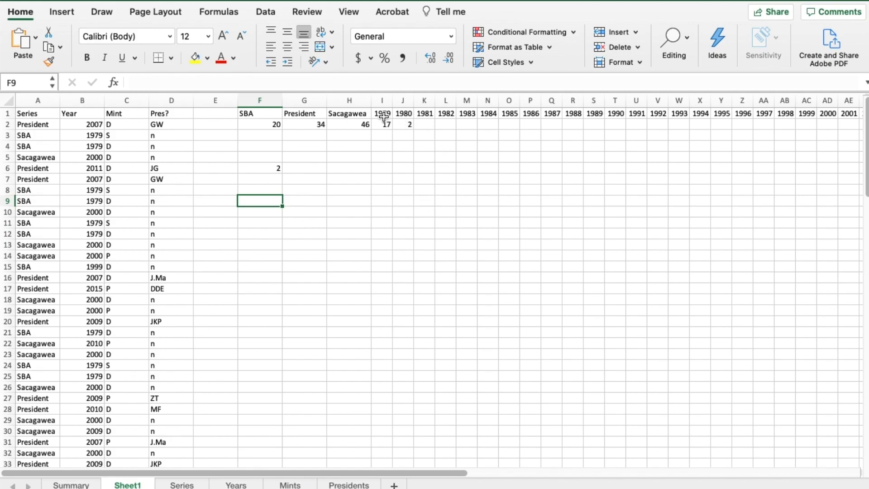
pyautogui.moveTo(381, 111); pyautogui.dragTo(675, 126)
pyautogui.moveTo(572, 145); pyautogui.dragTo(572, 136)
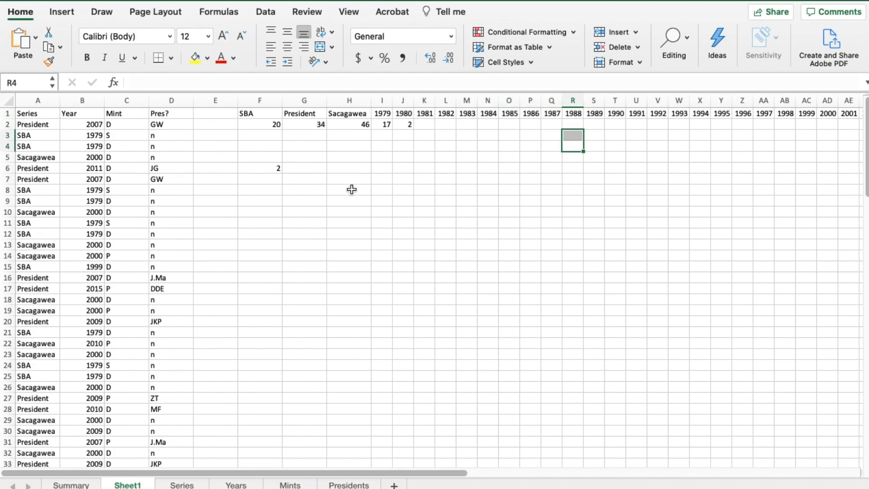
# - Replace the formula in F6 with =MODE(B2:B101) to find the most common year among the coins
pyautogui.click(299, 175)
pyautogui.click(273, 171)
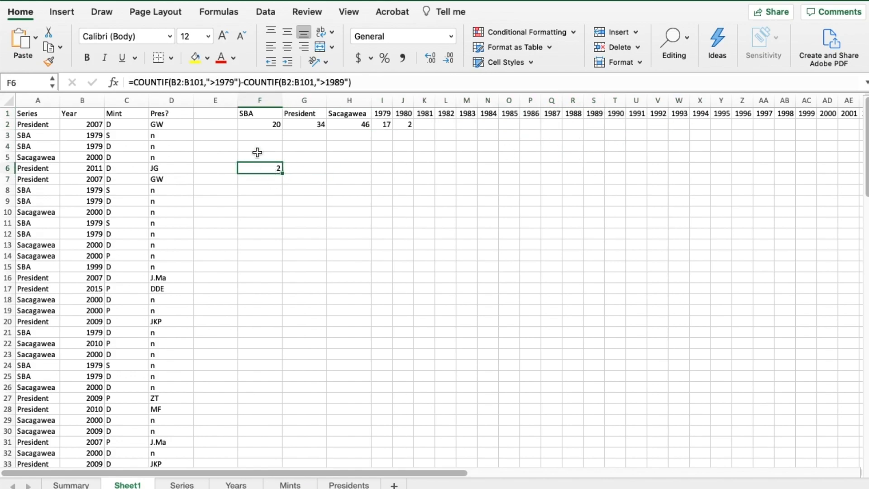
pyautogui.click(366, 81)
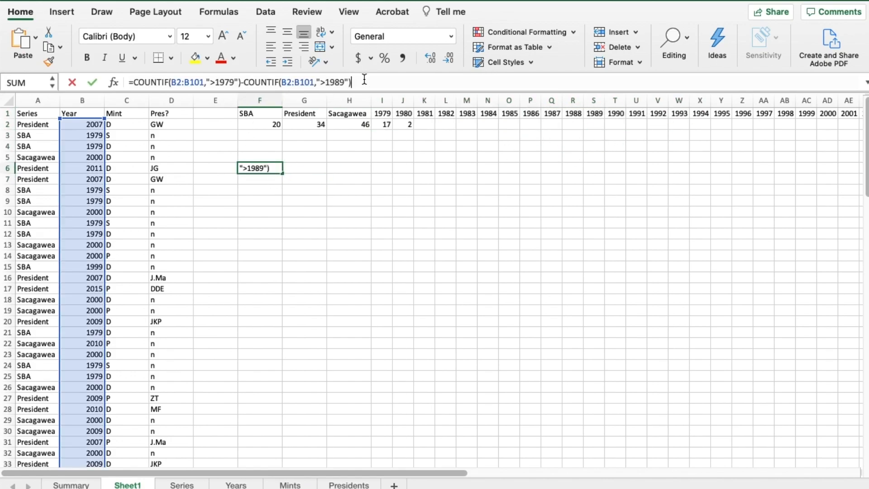
pyautogui.press('super+a')
pyautogui.write('=MODE')
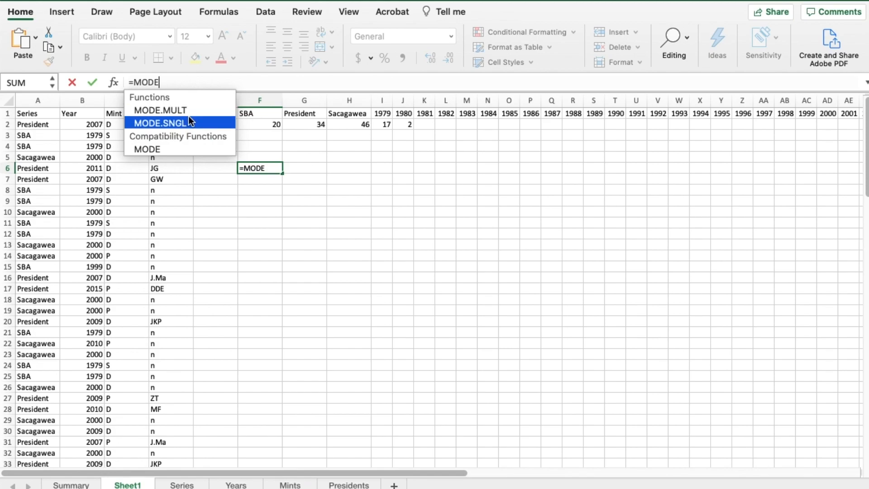
pyautogui.click(186, 82)
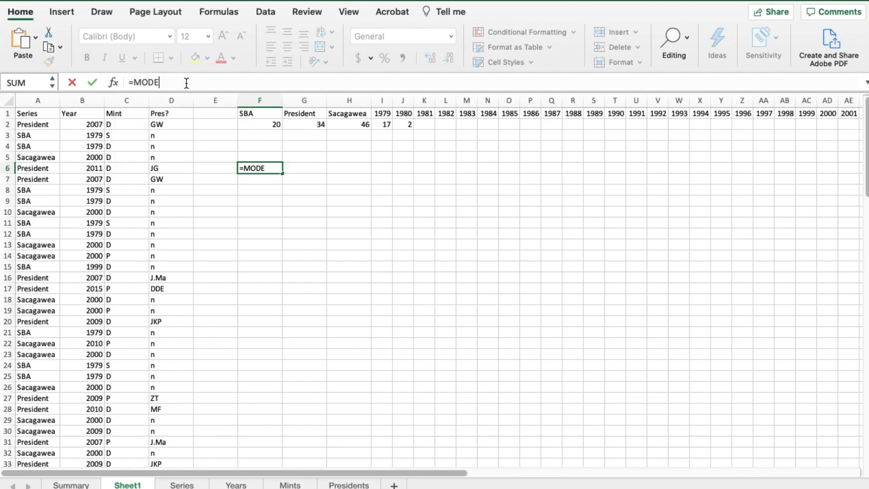
pyautogui.write('(')
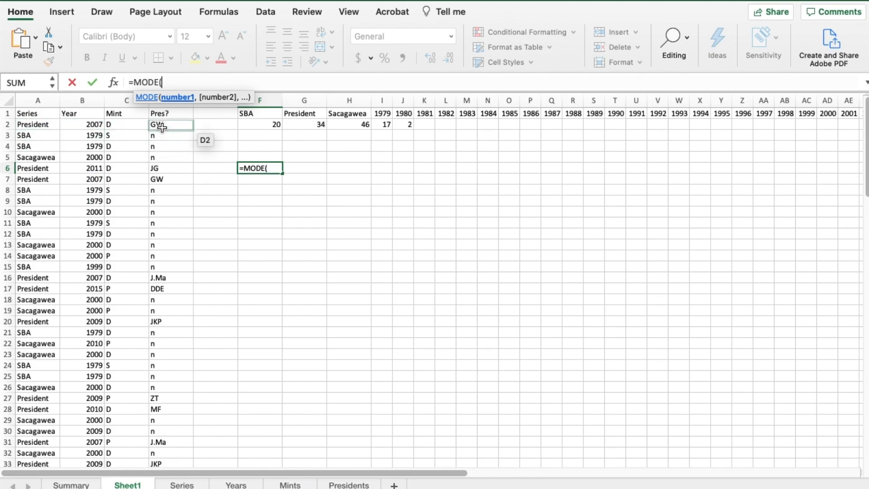
pyautogui.moveTo(97, 125); pyautogui.dragTo(87, 234)
pyautogui.press('BackSpace')
pyautogui.write('01)')
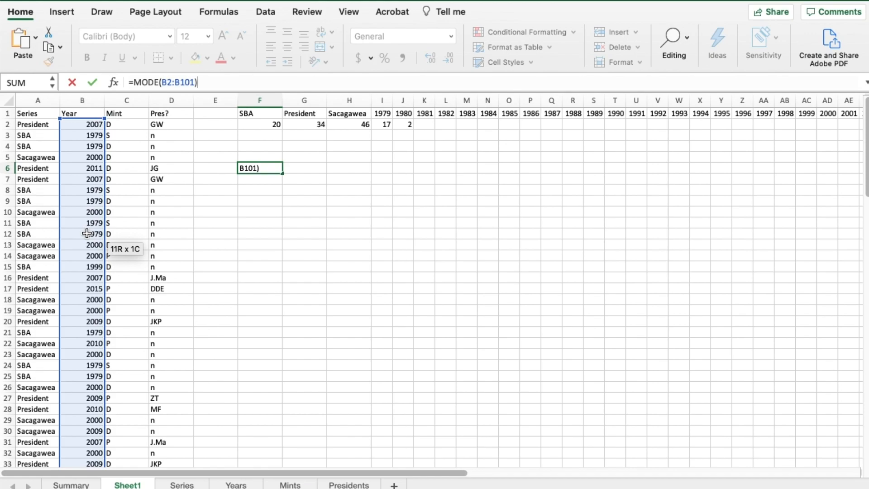
pyautogui.press('Return')
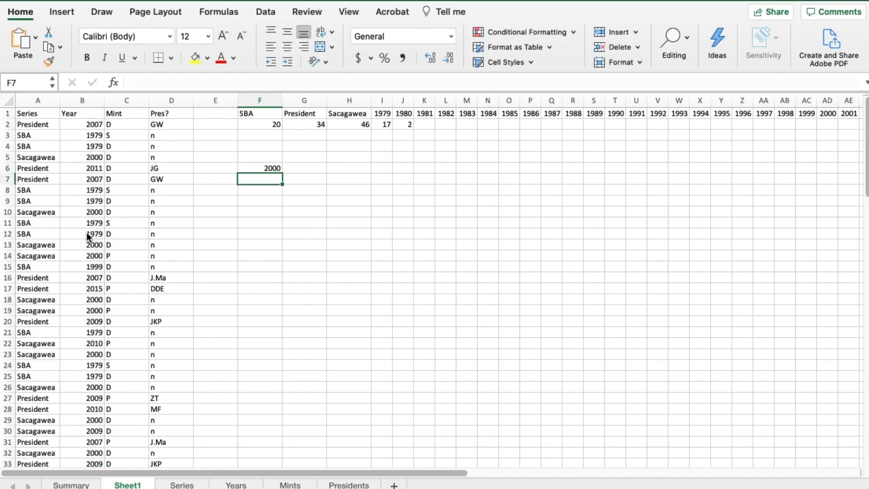
pyautogui.press('Up')
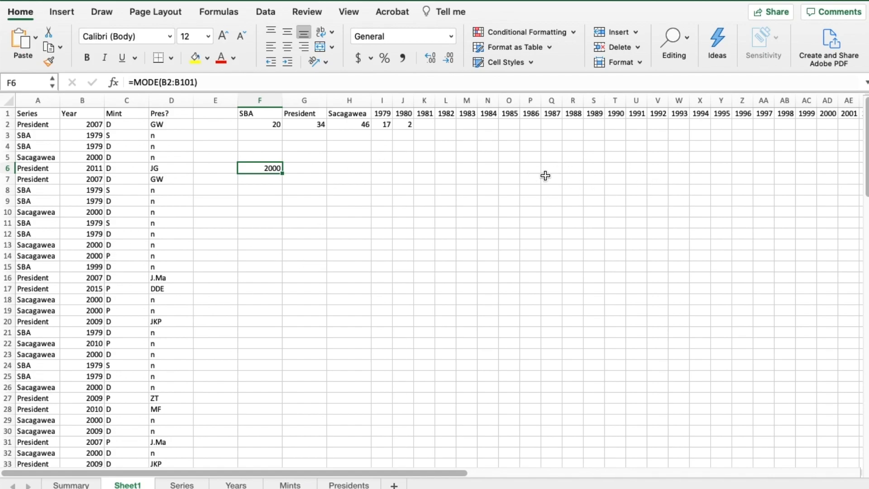
# - Enter =COUNTIF(B2:B101,"2000") in AD2 to count the coins from the year 2000
pyautogui.click(827, 123)
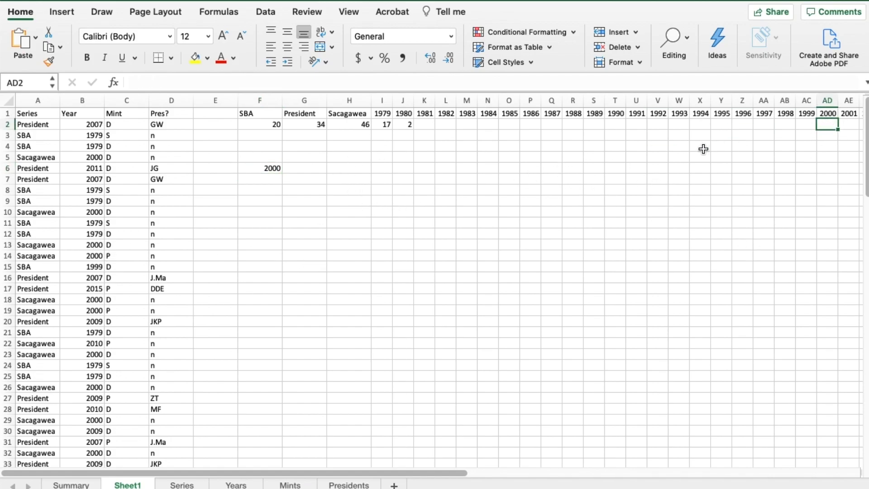
pyautogui.write('=COUNTIF(')
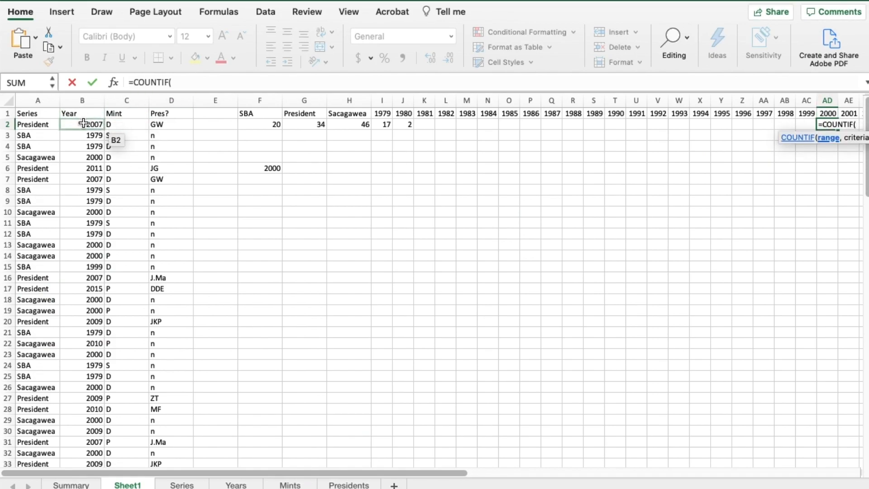
pyautogui.write('B2')
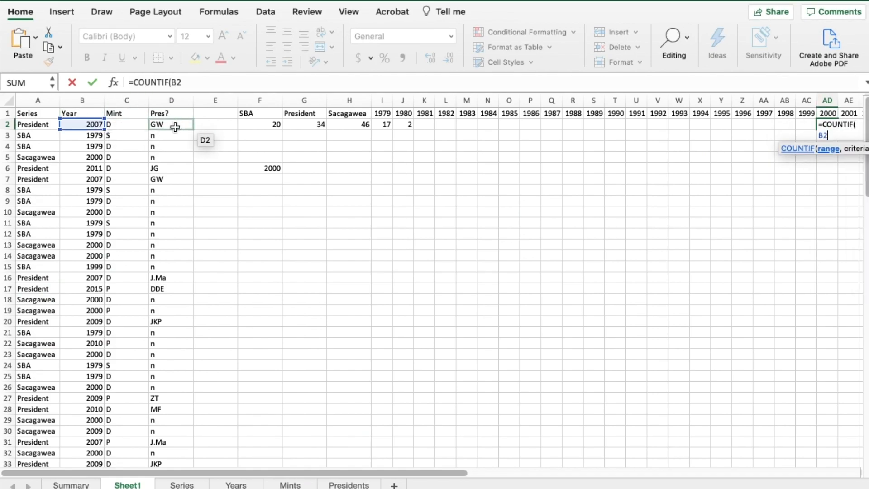
pyautogui.write(':B101,')
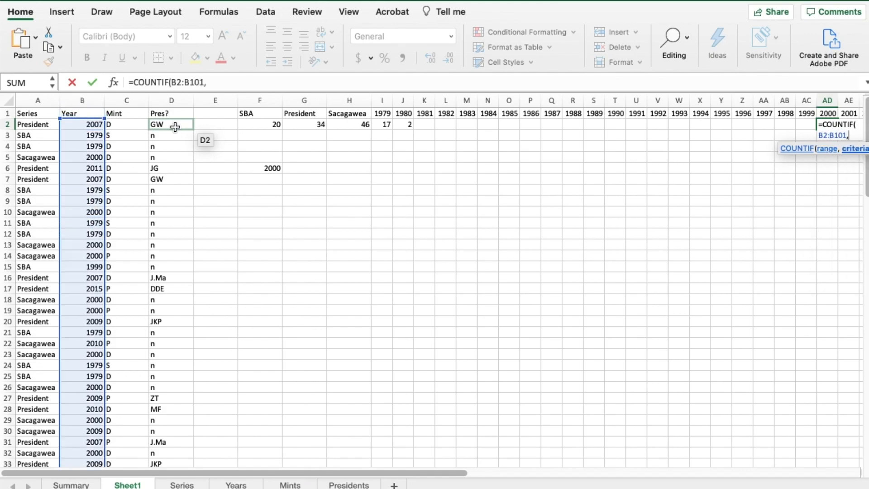
pyautogui.write('"200')
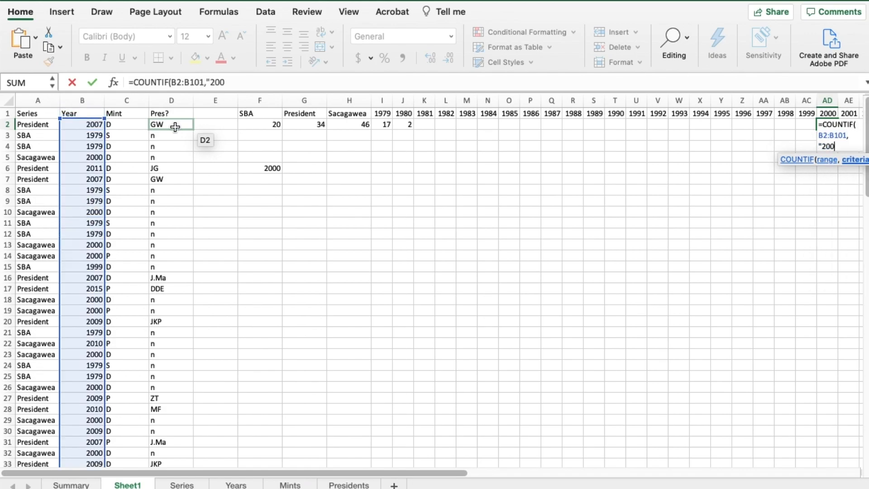
pyautogui.write('0")')
pyautogui.press('Return')
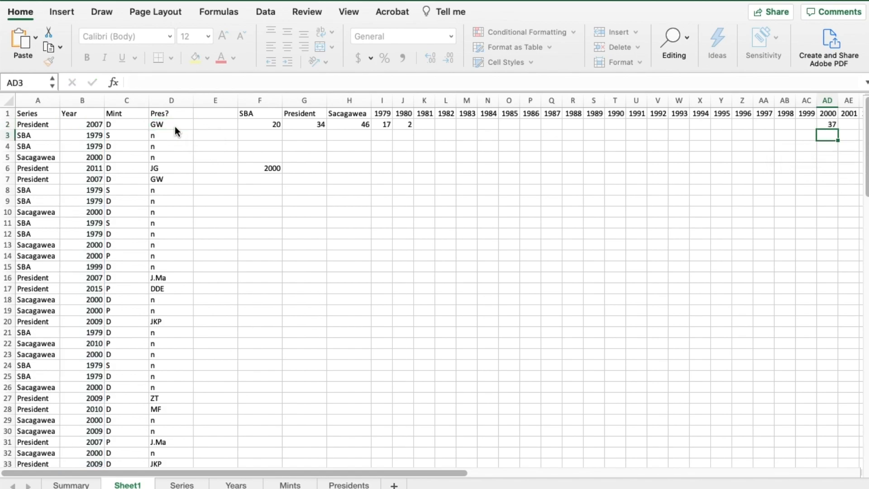
pyautogui.press('Up')
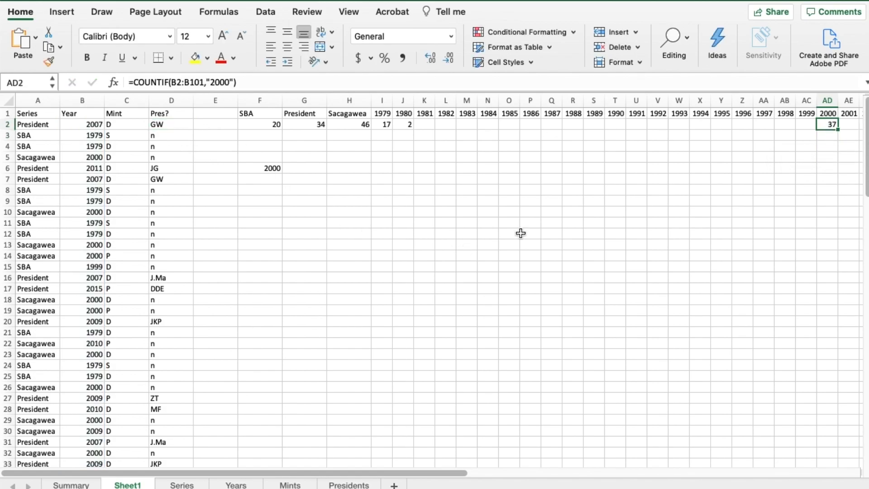